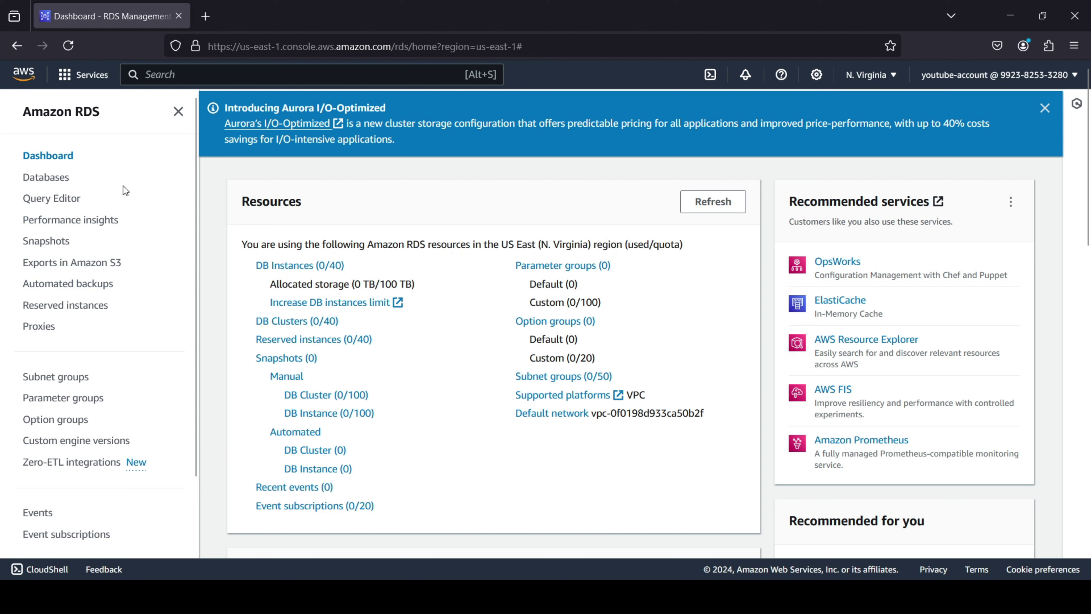
Start creating a new database from the RDS databases list.
click(50, 184)
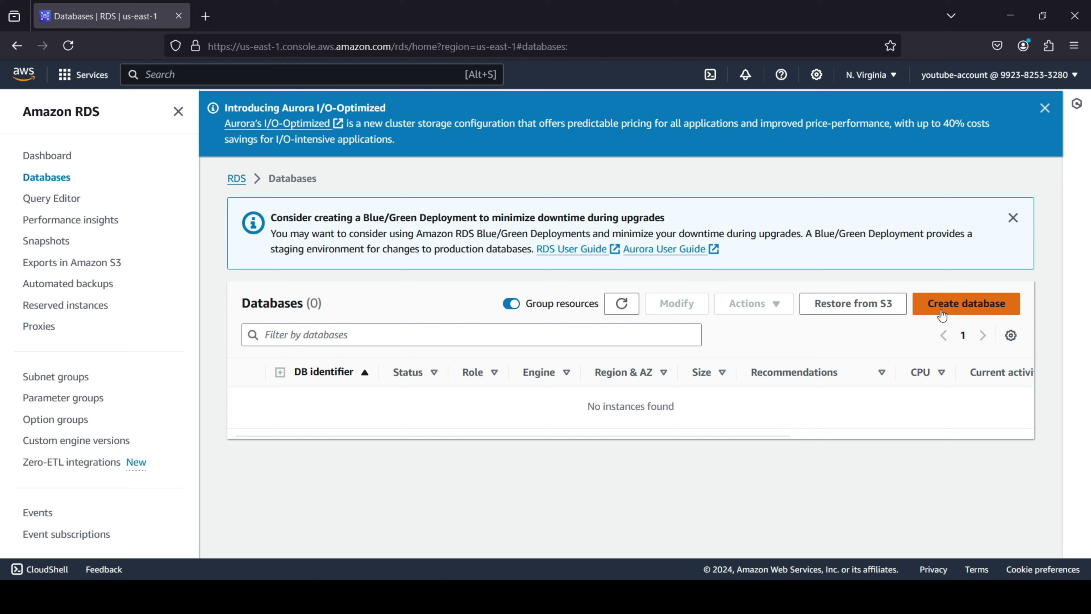
click(941, 309)
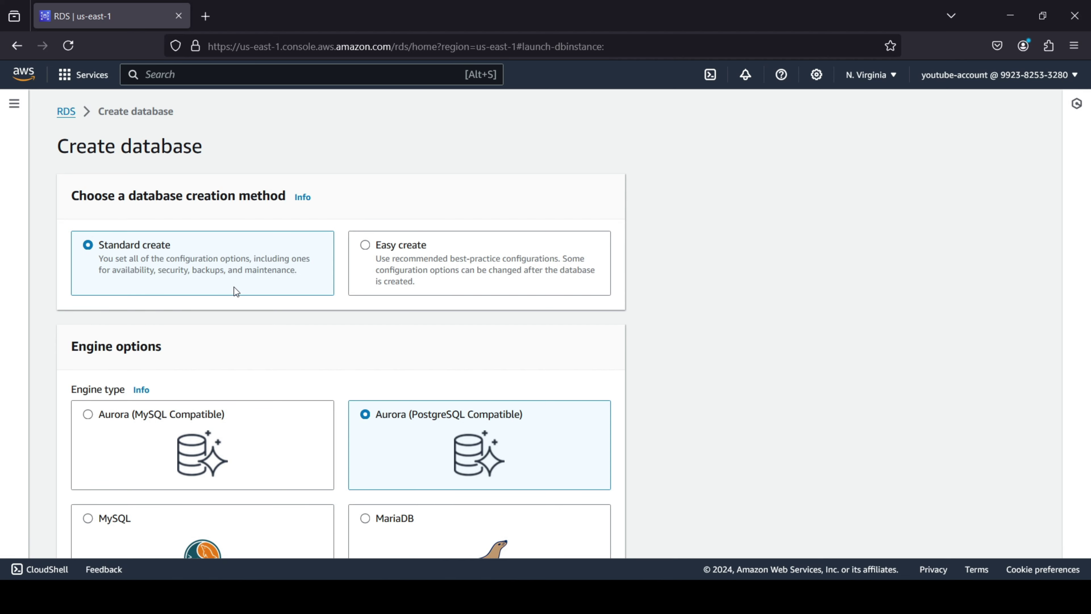
Review the available database engine types and the list of Aurora PostgreSQL engine versions.
scroll(235, 291, down, 5)
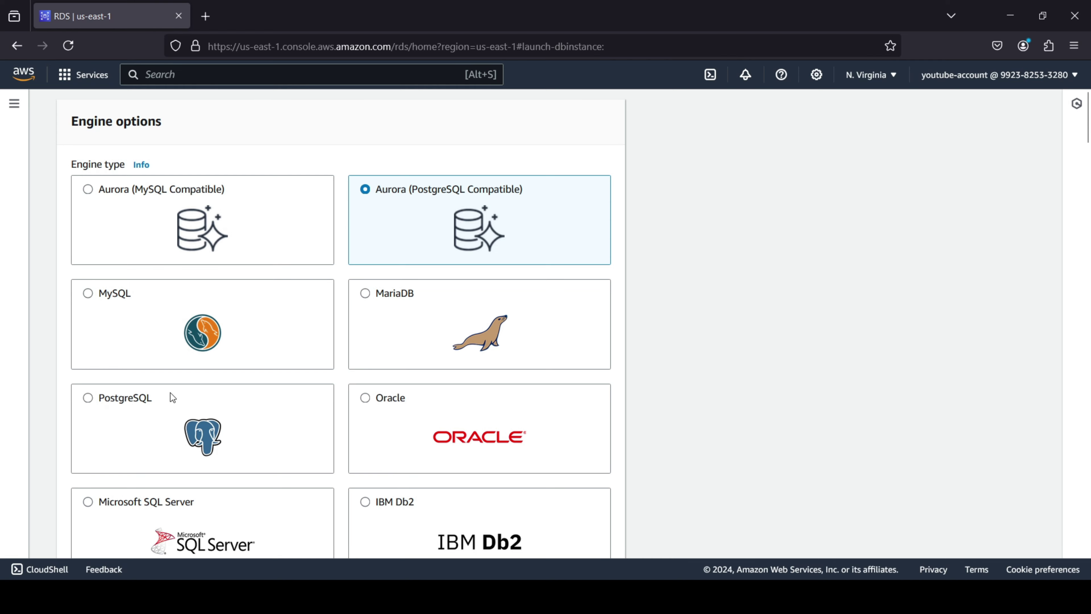
scroll(172, 396, down, 2)
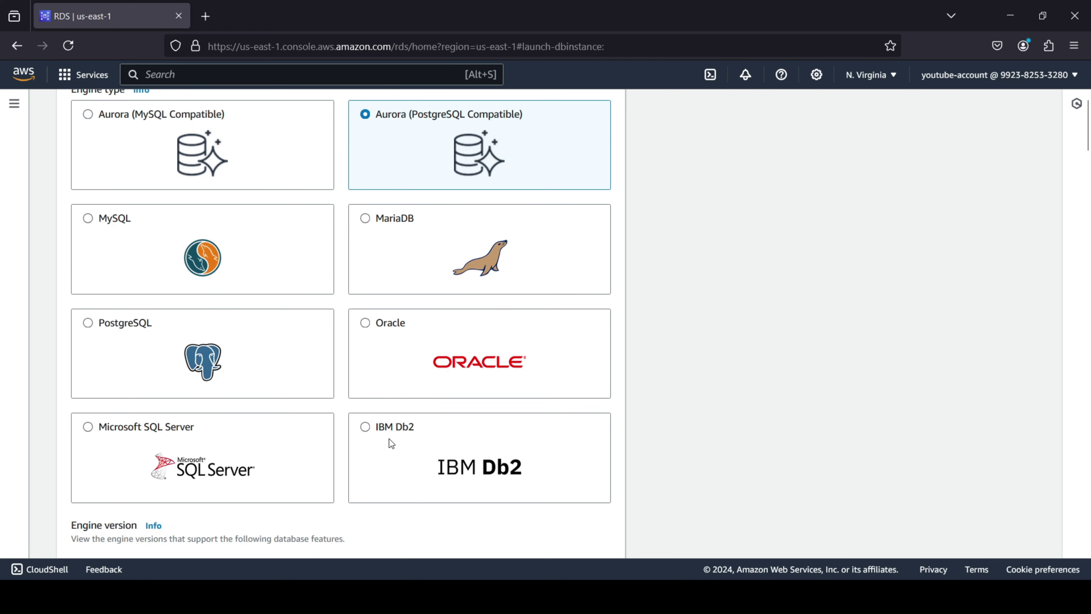
scroll(322, 399, up, 5)
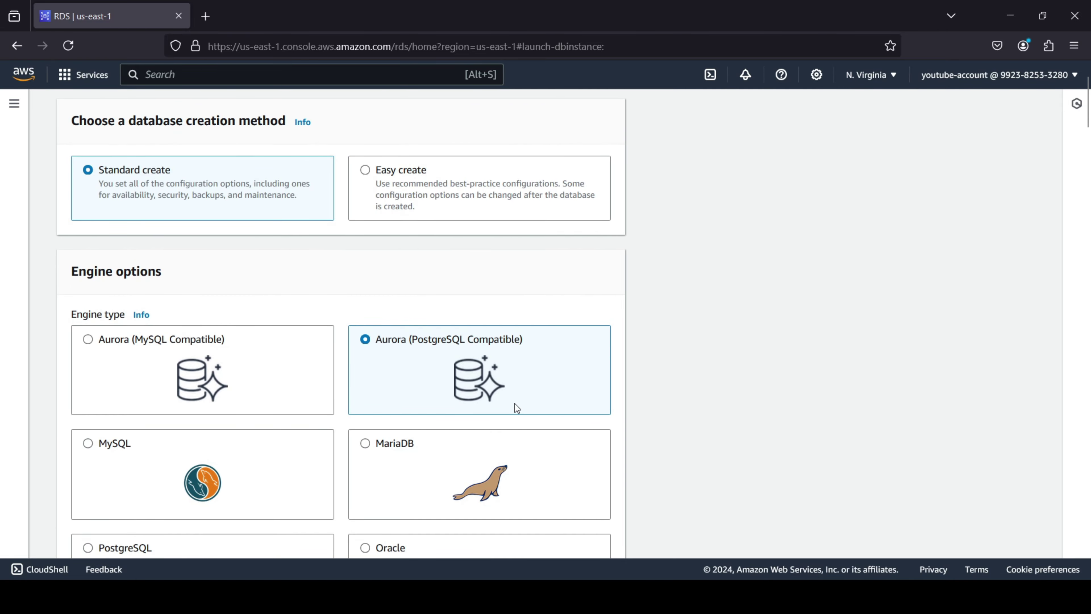
scroll(401, 372, down, 7)
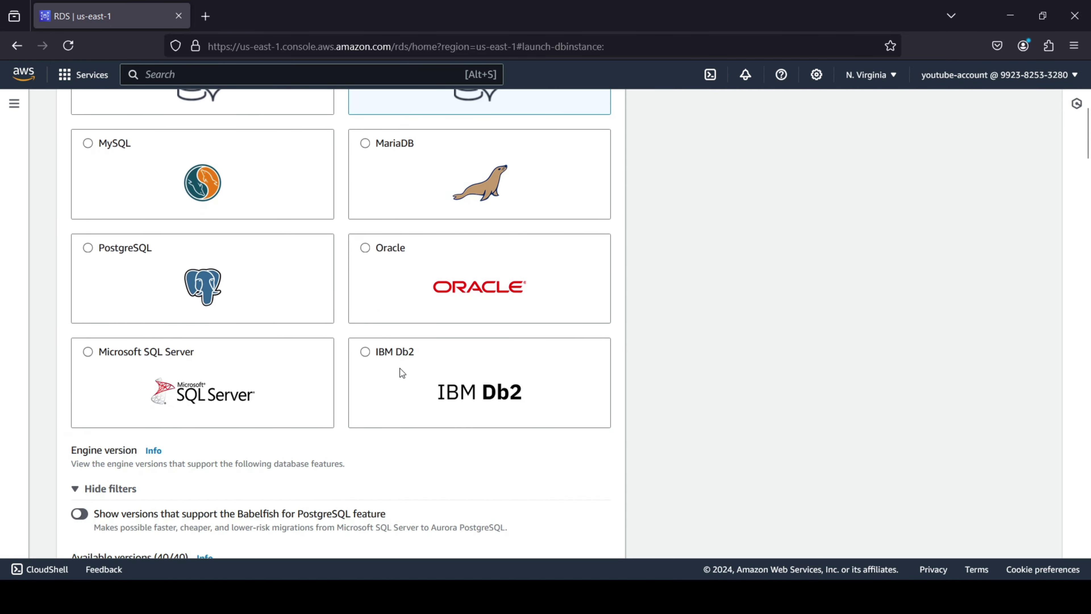
scroll(401, 372, down, 5)
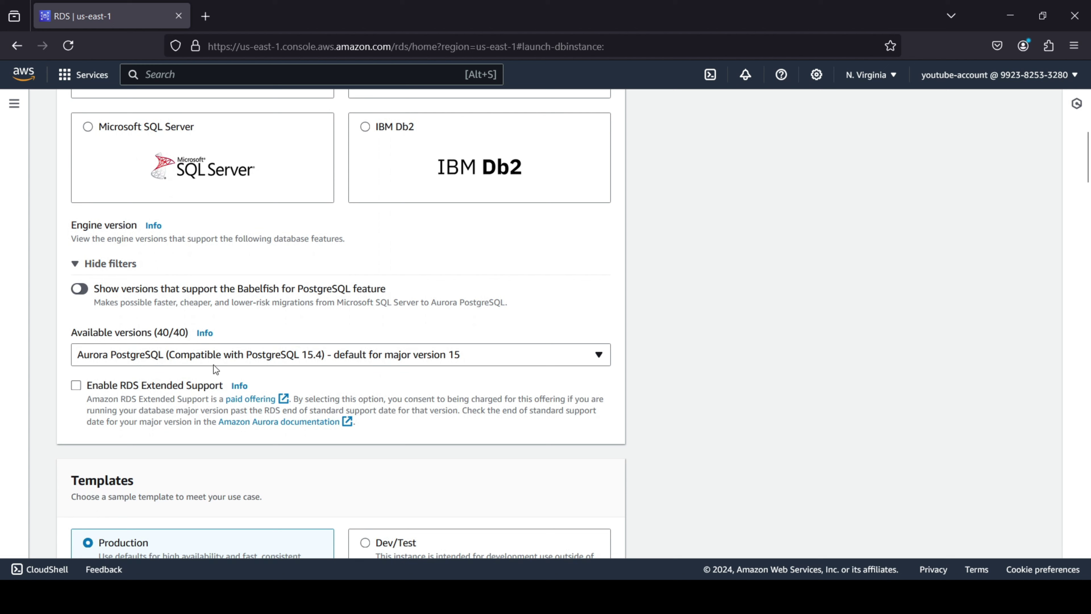
click(361, 358)
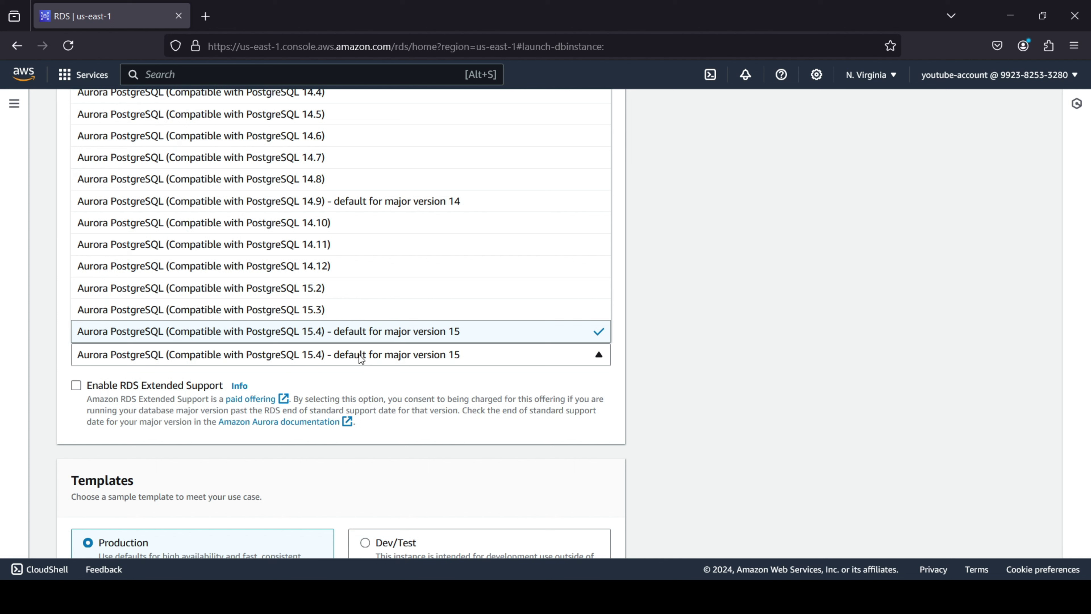
click(361, 358)
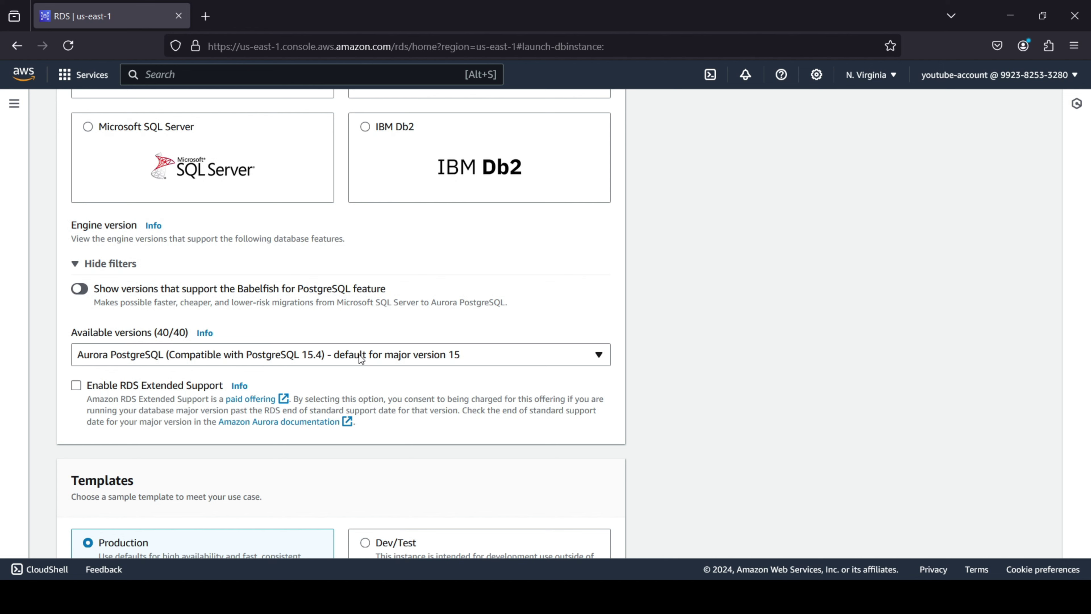
Choose the Dev/Test template for the new database.
scroll(359, 354, down, 3)
scroll(358, 354, down, 3)
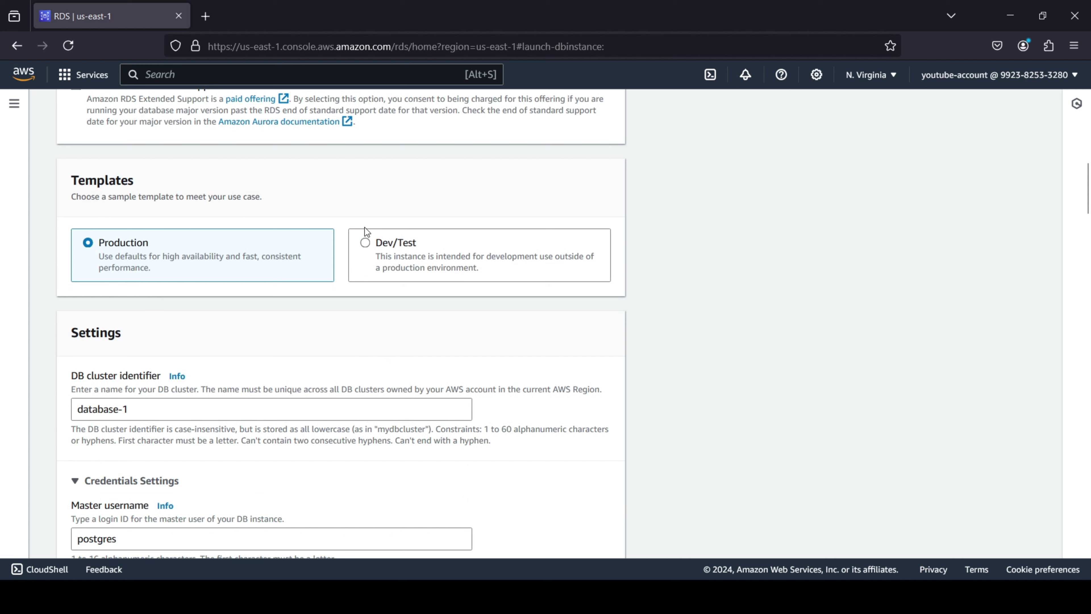
click(366, 243)
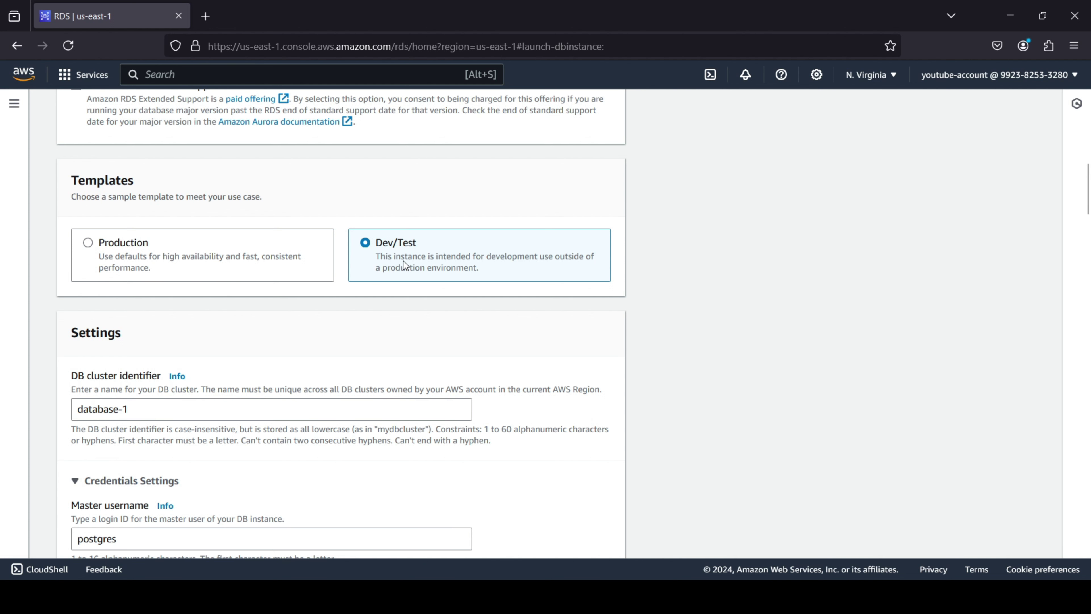
Review the DB cluster identifier and master username, and set the credentials management to Self managed.
scroll(299, 254, down, 2)
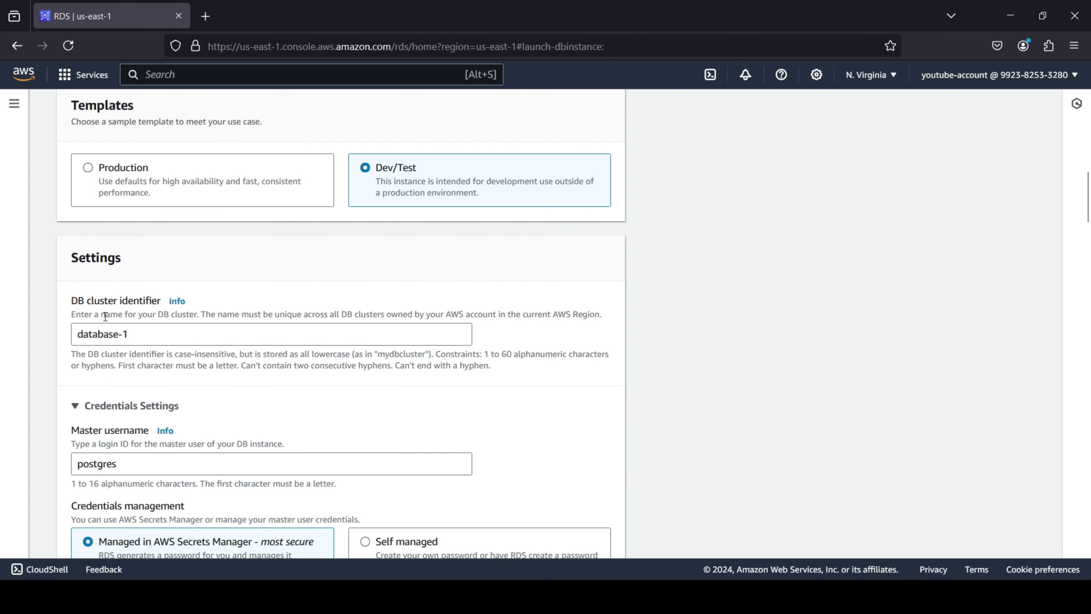
drag(156, 337, 75, 336)
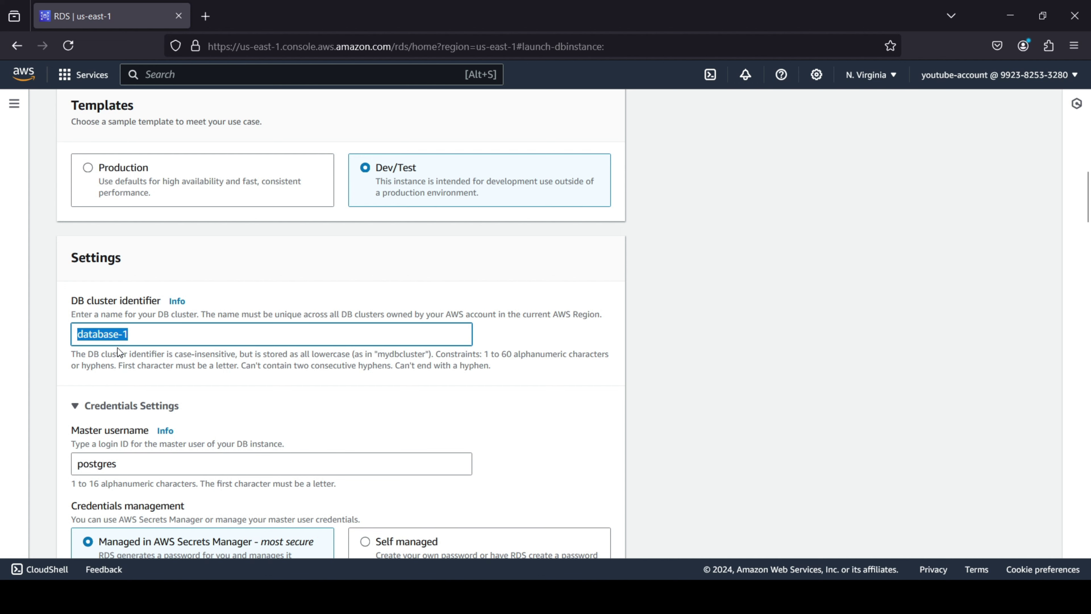
click(172, 339)
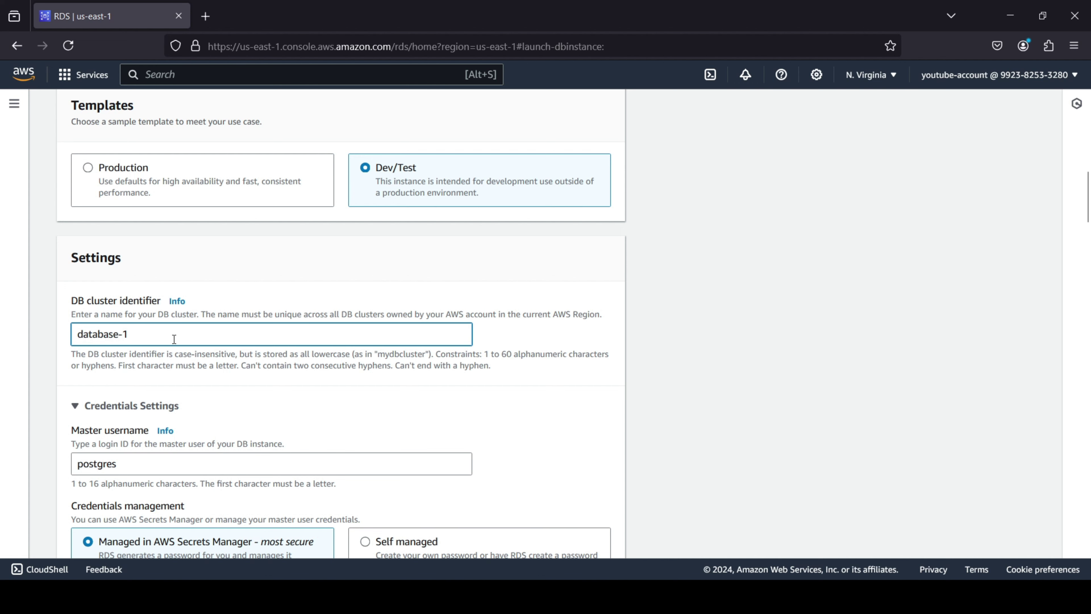
scroll(174, 339, down, 2)
scroll(183, 345, down, 2)
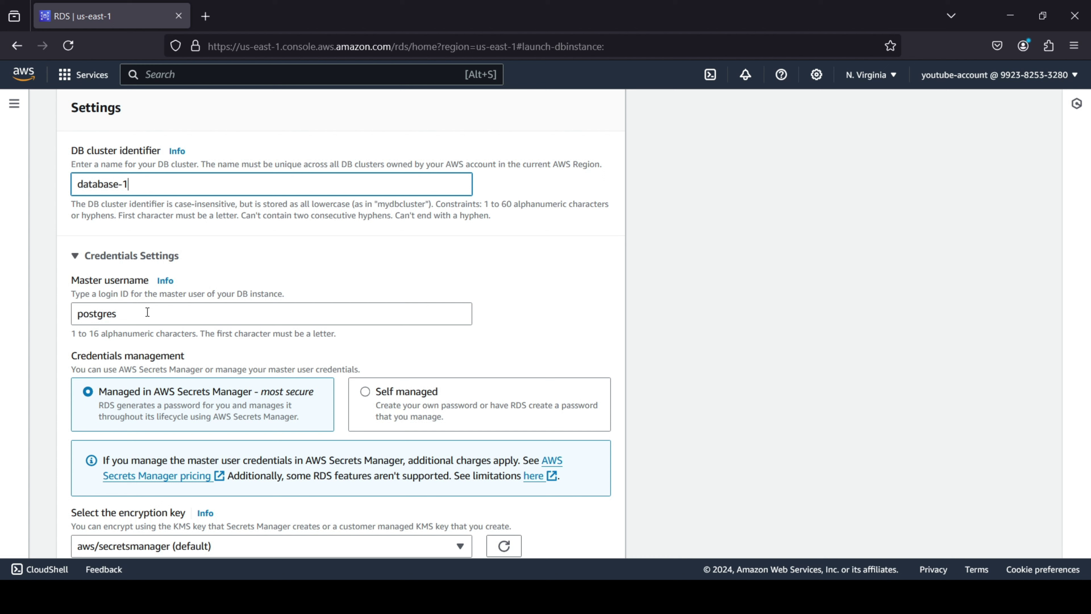
scroll(147, 312, down, 2)
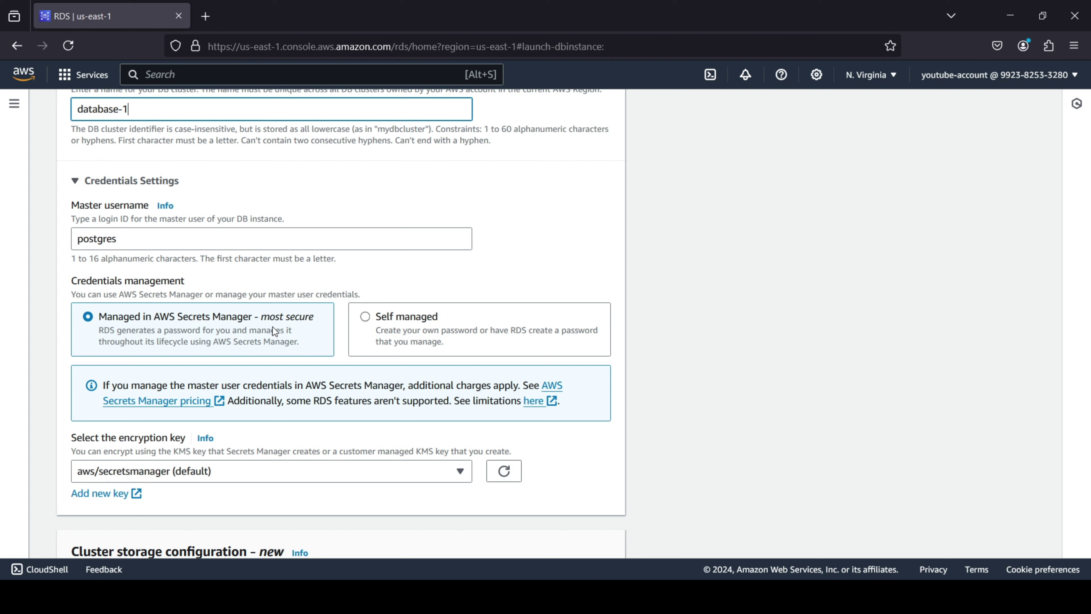
click(365, 317)
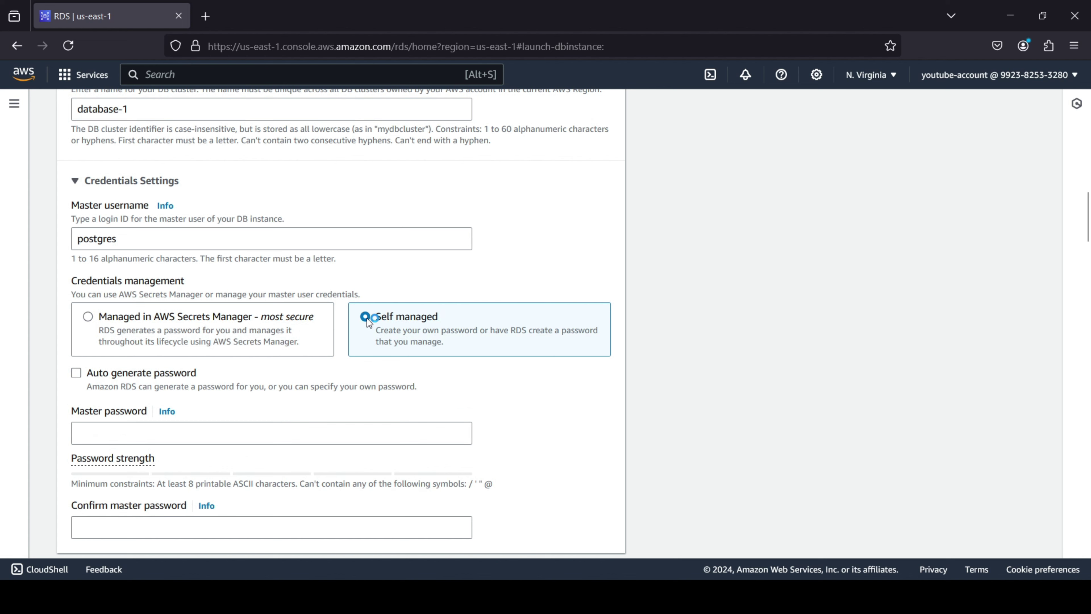
Enter the master password in the self-managed credentials settings.
scroll(368, 320, down, 3)
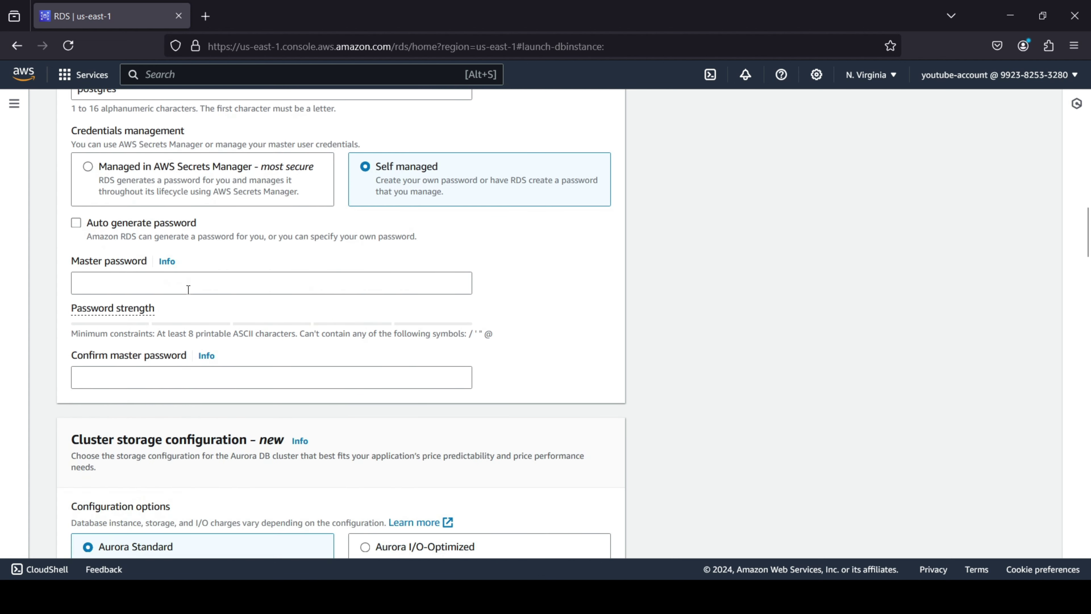
click(145, 284)
click(49, 311)
click(187, 279)
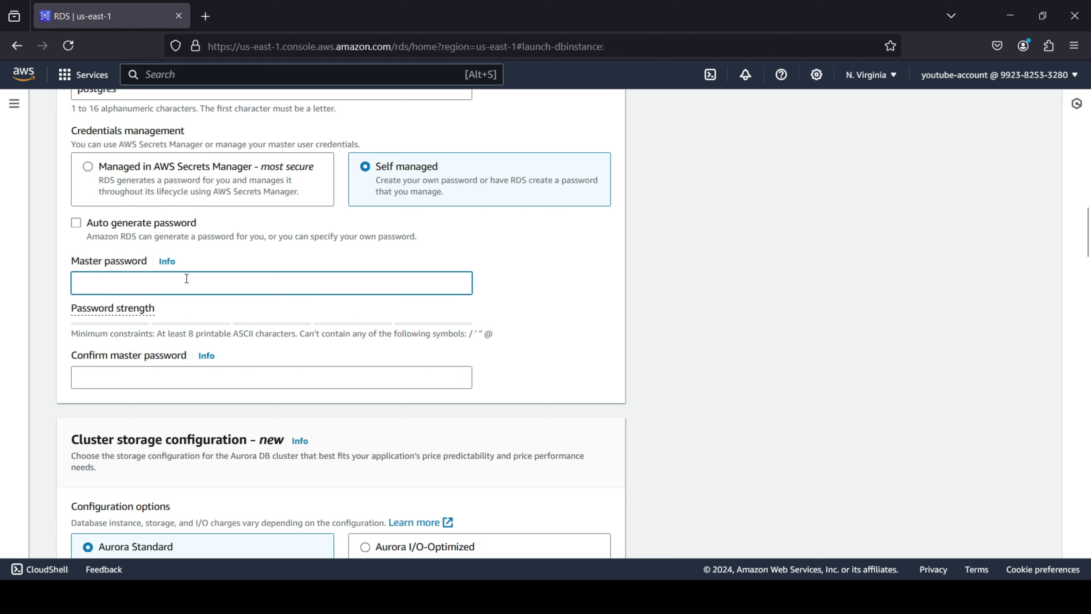
text(••••)
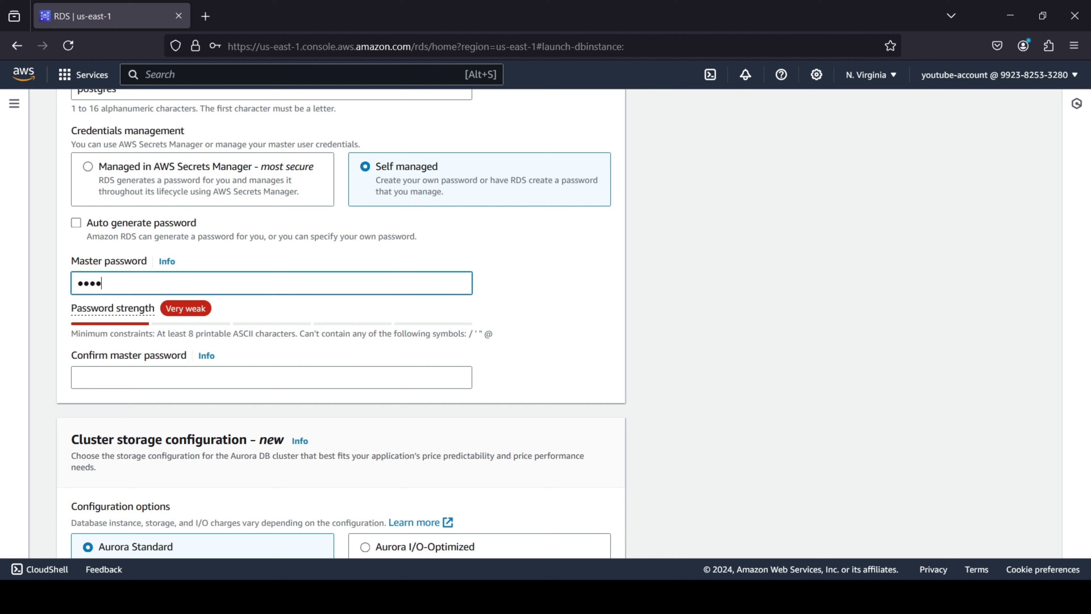
text(••••••)
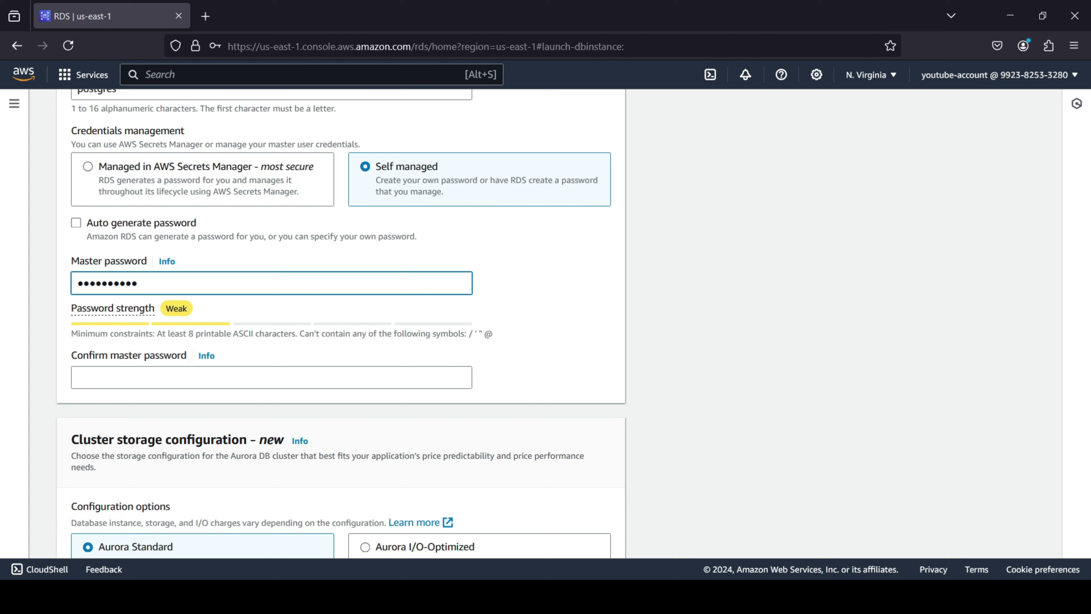
key(ctrl+a)
key(BackSpace)
text(•••••)
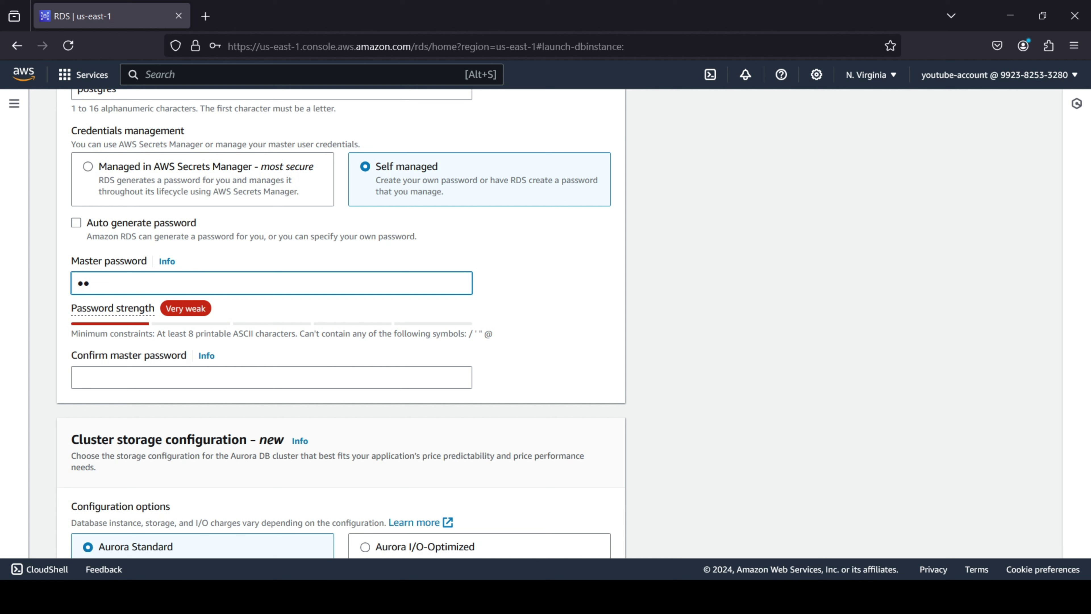
text(•••••••)
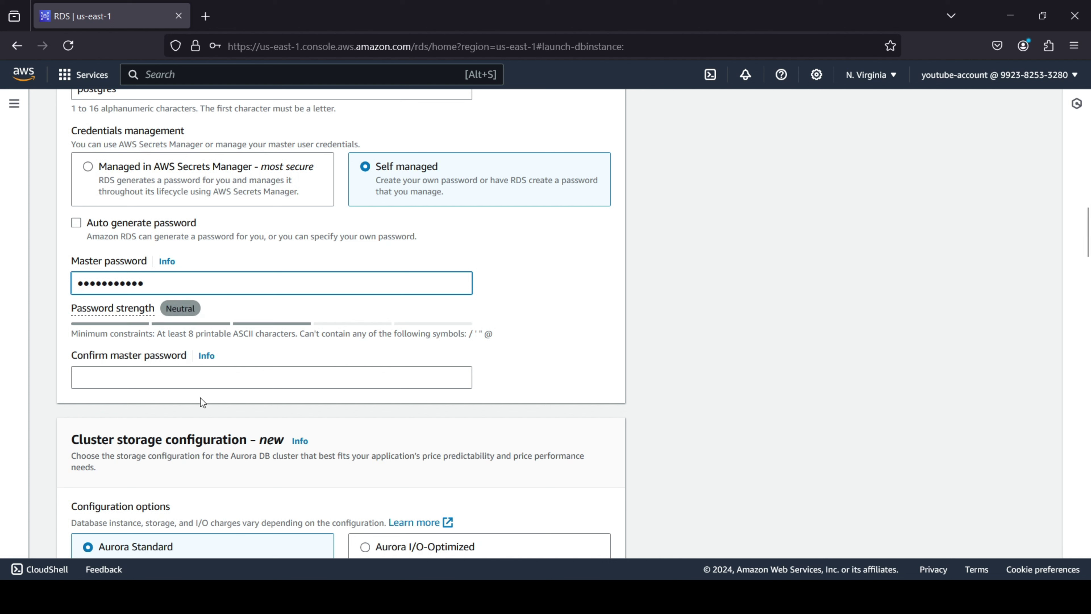
Repeat the master password in its confirmation field.
click(201, 387)
text(••••••••)
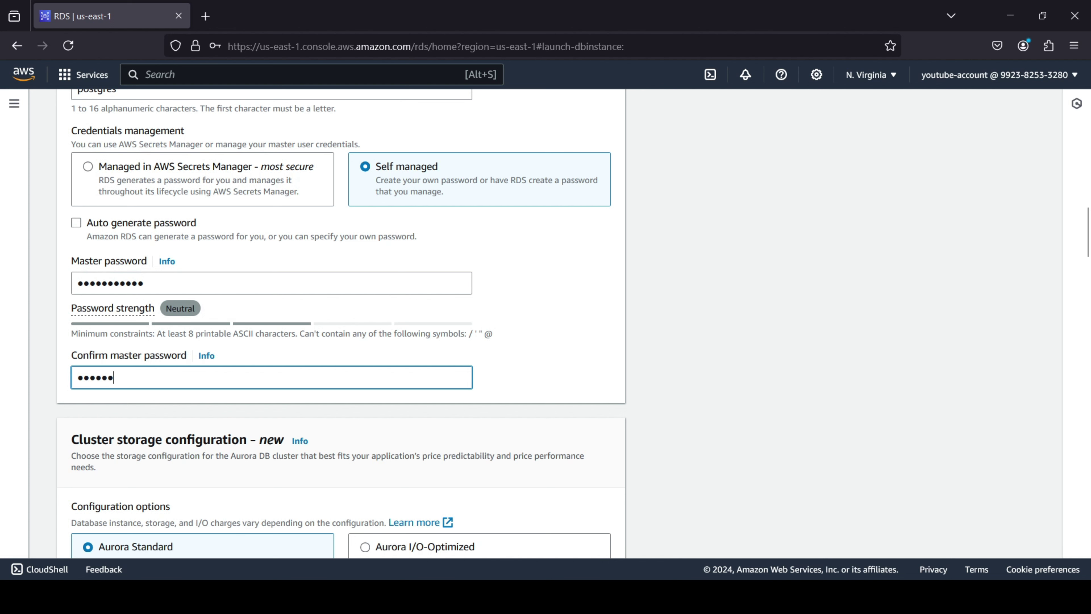
text(•••)
Try the Serverless v2, memory optimized, burstable and Optimized Reads classes in the instance configuration.
scroll(597, 365, down, 5)
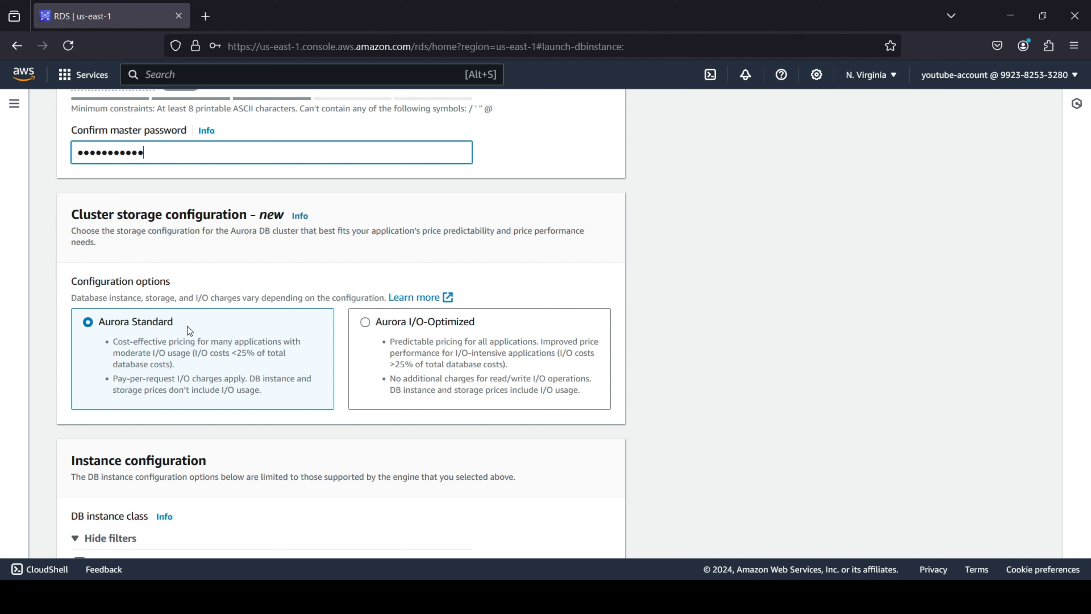
scroll(187, 326, down, 5)
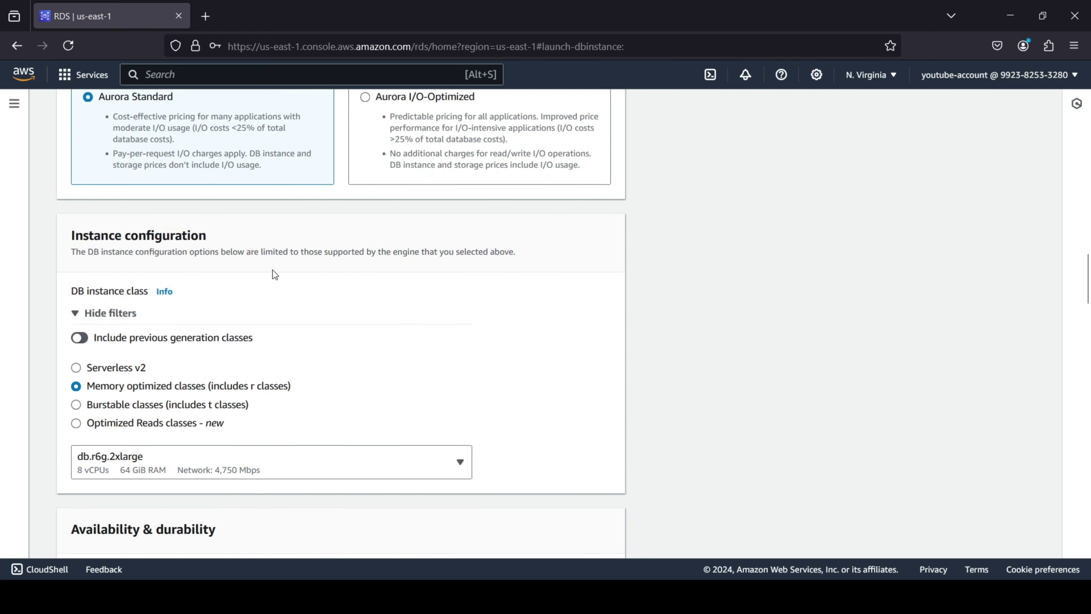
scroll(273, 270, down, 2)
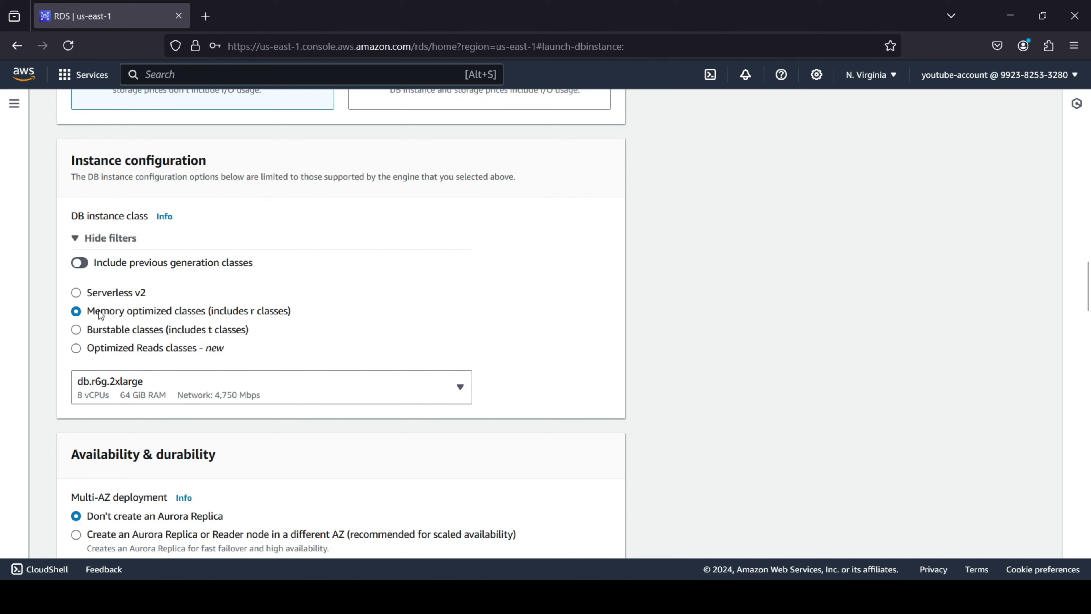
click(76, 293)
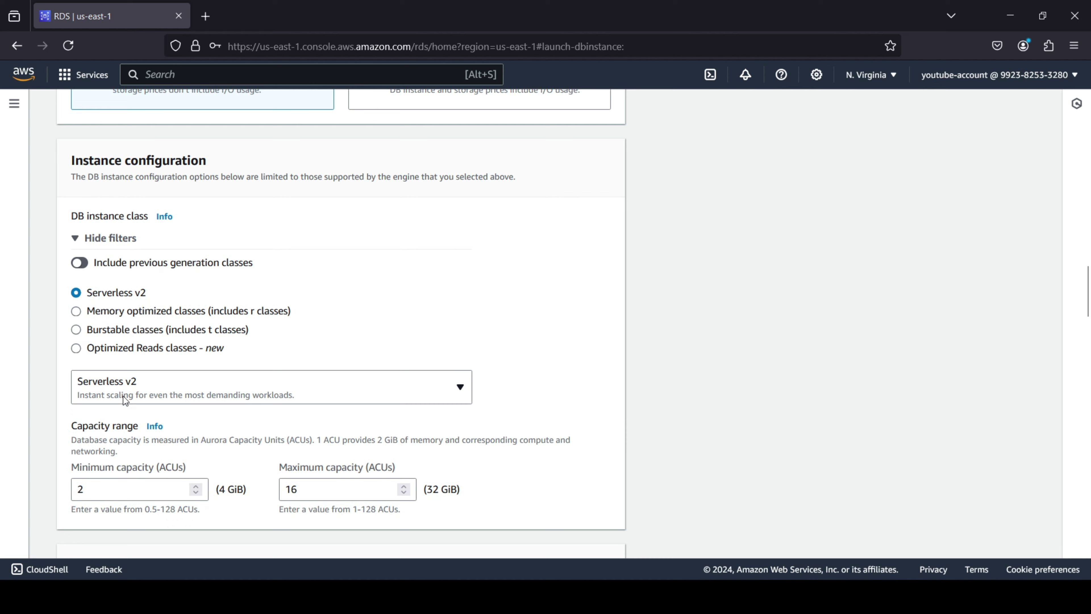
click(81, 312)
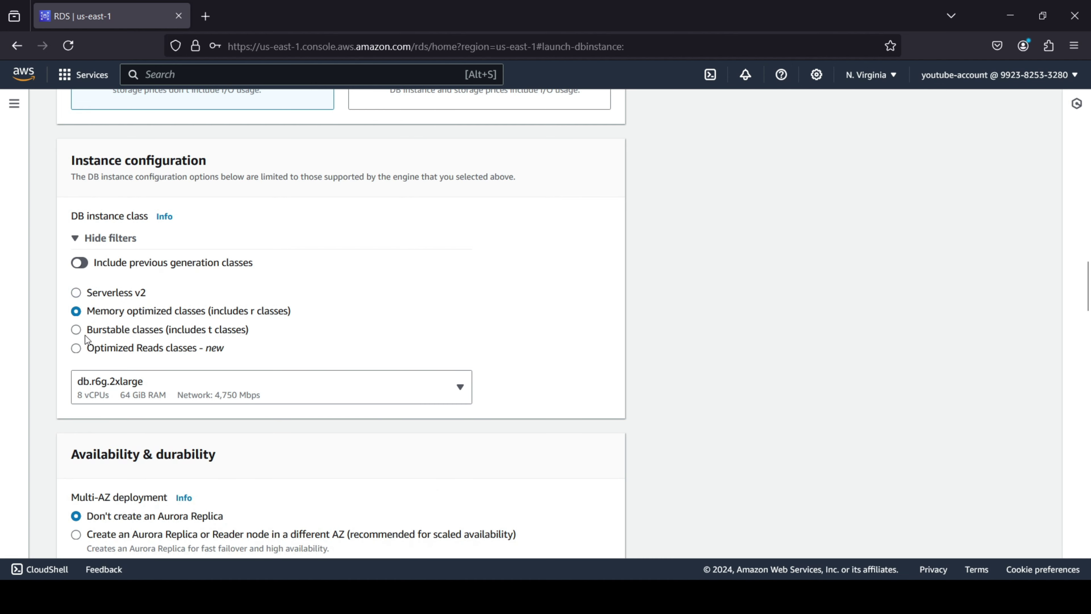
click(76, 331)
click(76, 348)
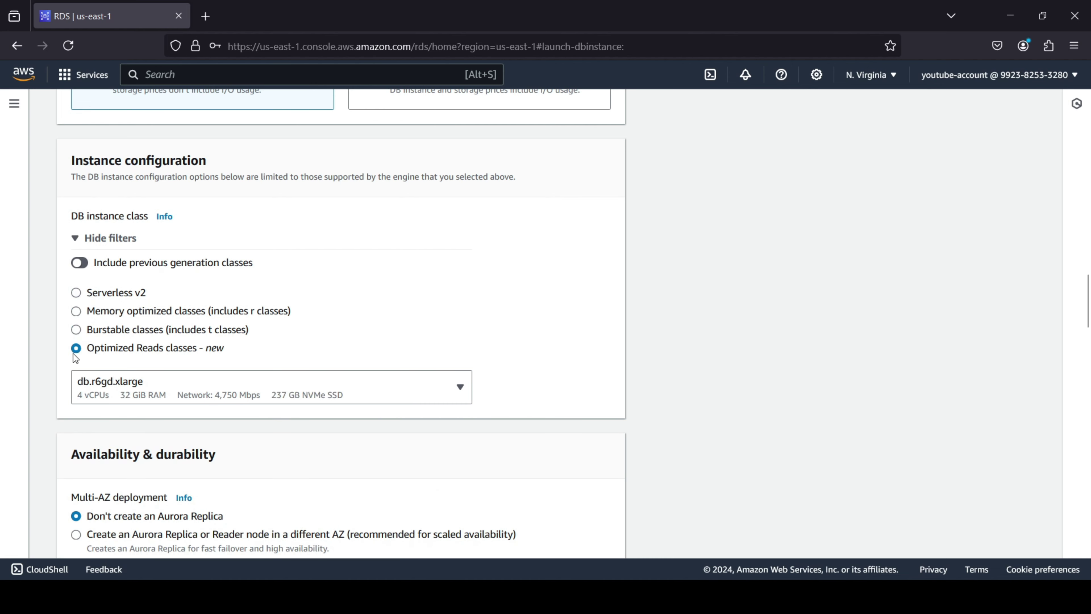
Set the DB instance class to Serverless v2 and check its list of instance options.
click(76, 293)
click(153, 398)
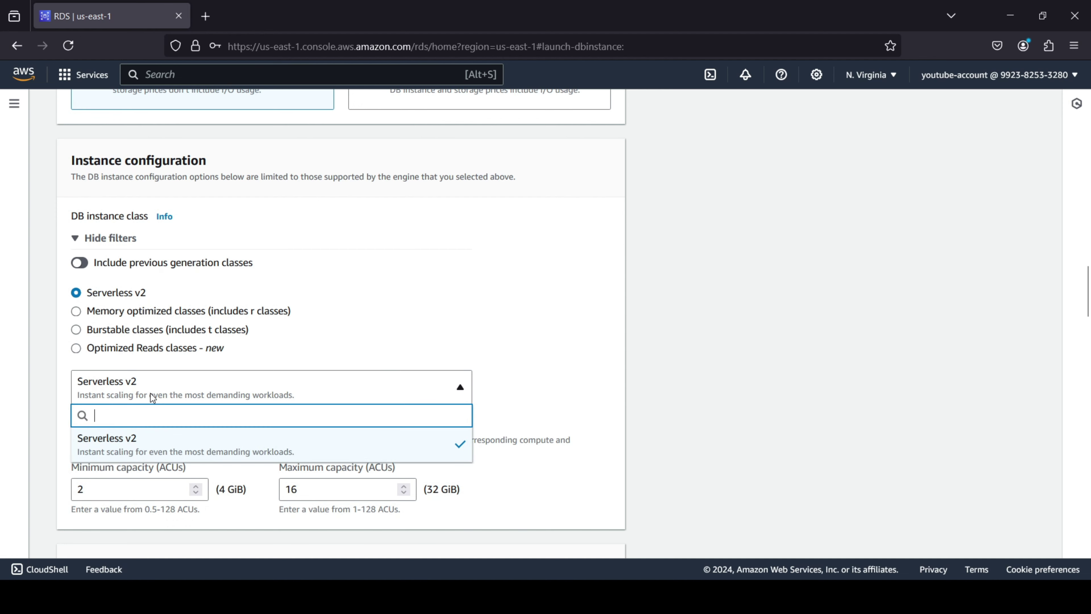
click(152, 397)
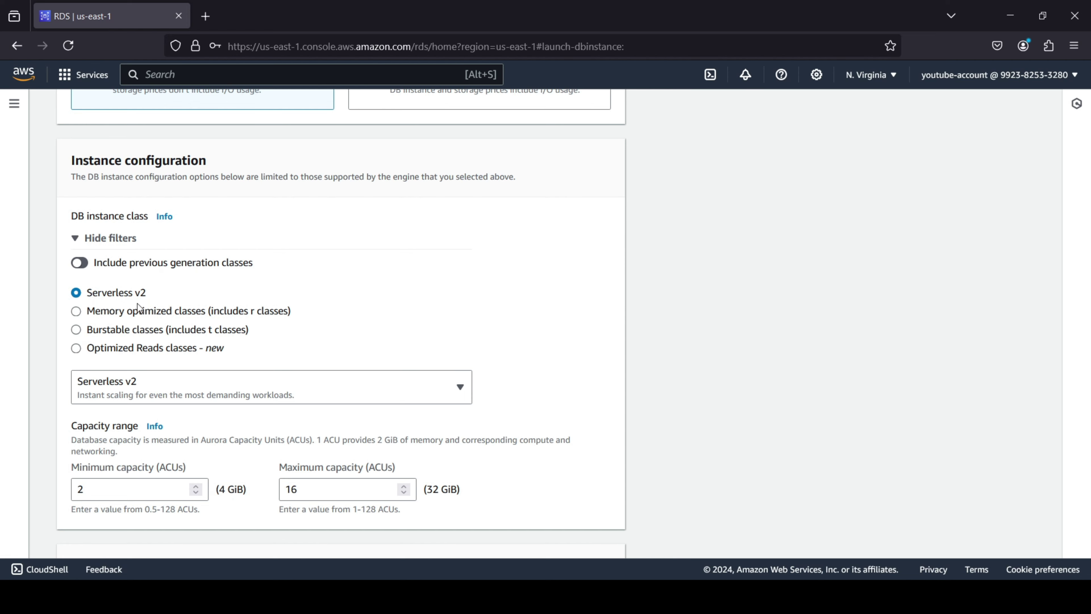
Examine the minimum and maximum capacity settings in the Serverless v2 capacity range.
scroll(137, 307, down, 3)
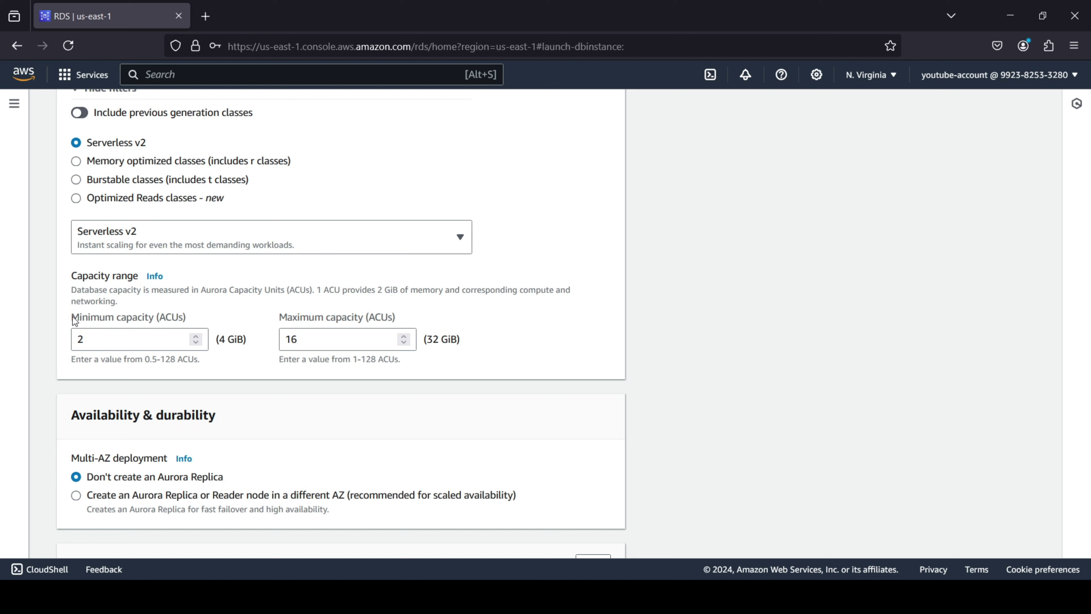
drag(72, 317, 158, 306)
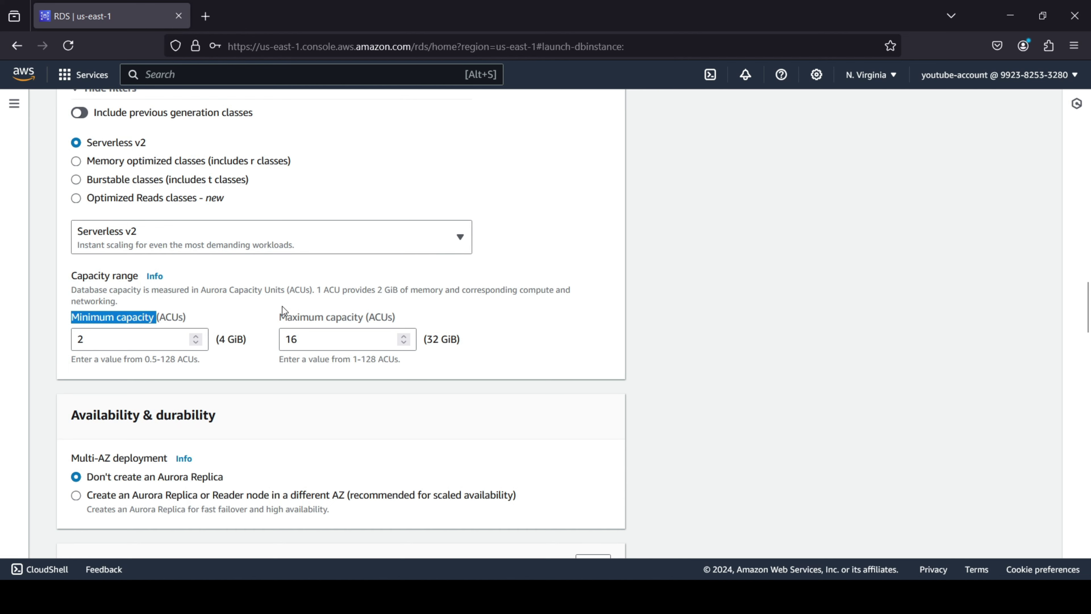
drag(286, 317, 360, 319)
click(335, 317)
scroll(243, 329, down, 3)
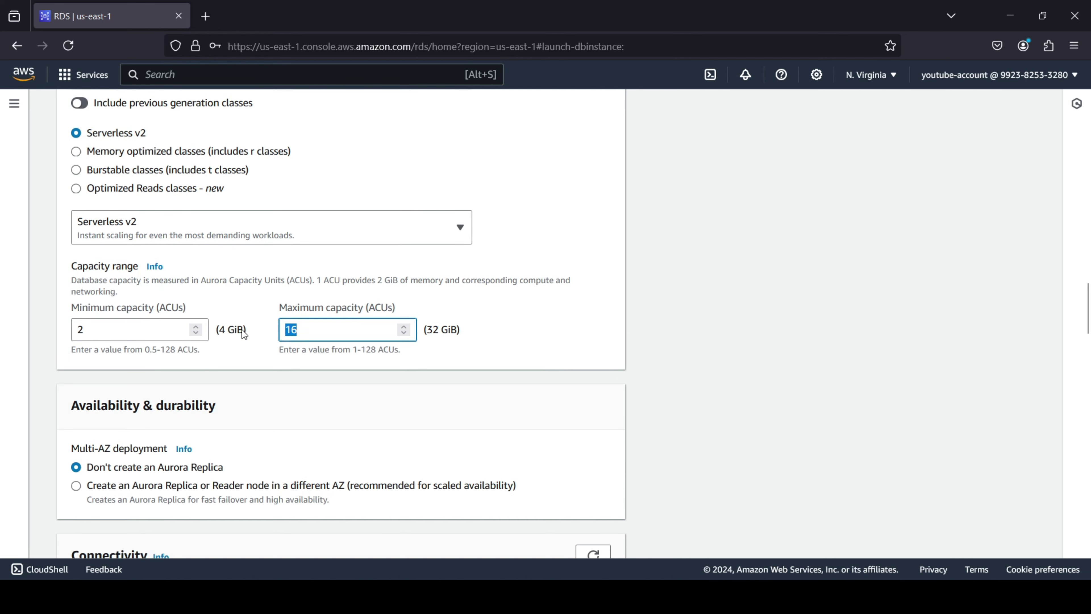
Examine the Multi-AZ deployment options in the availability and durability settings.
click(190, 299)
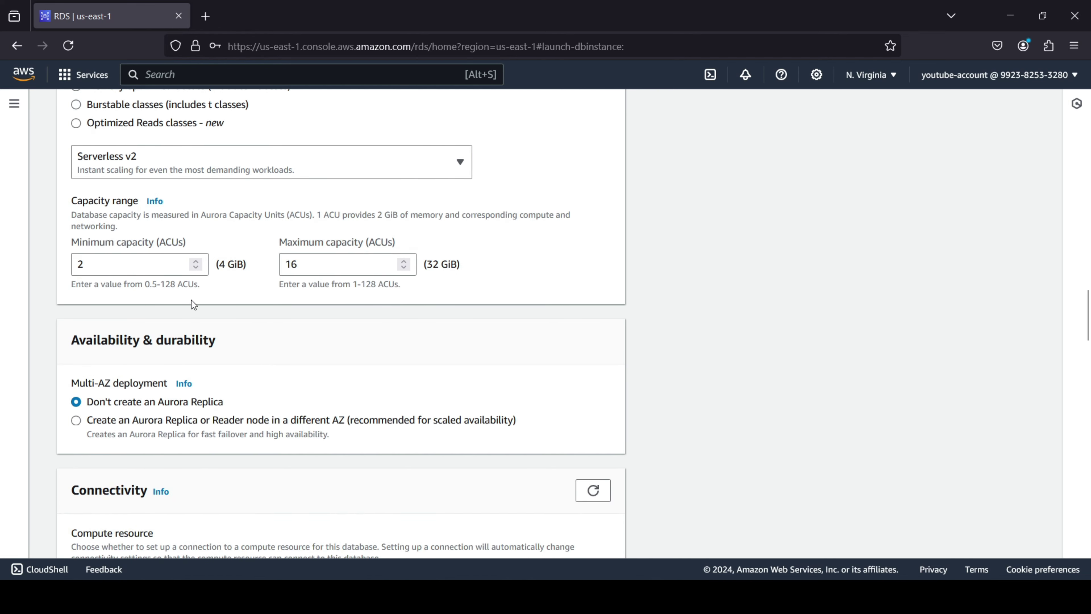
scroll(191, 300, down, 3)
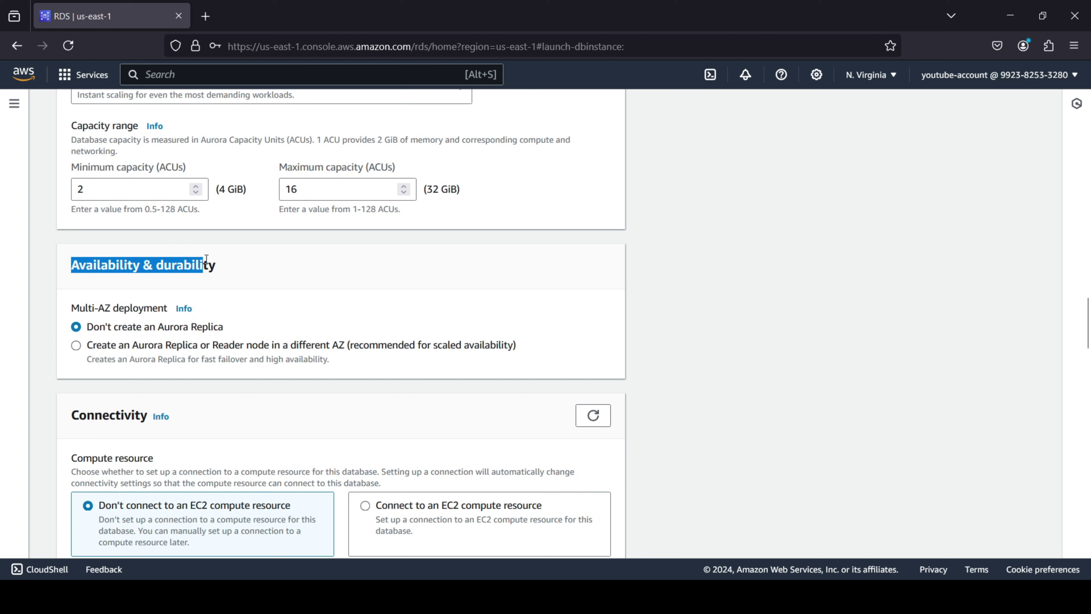
click(216, 287)
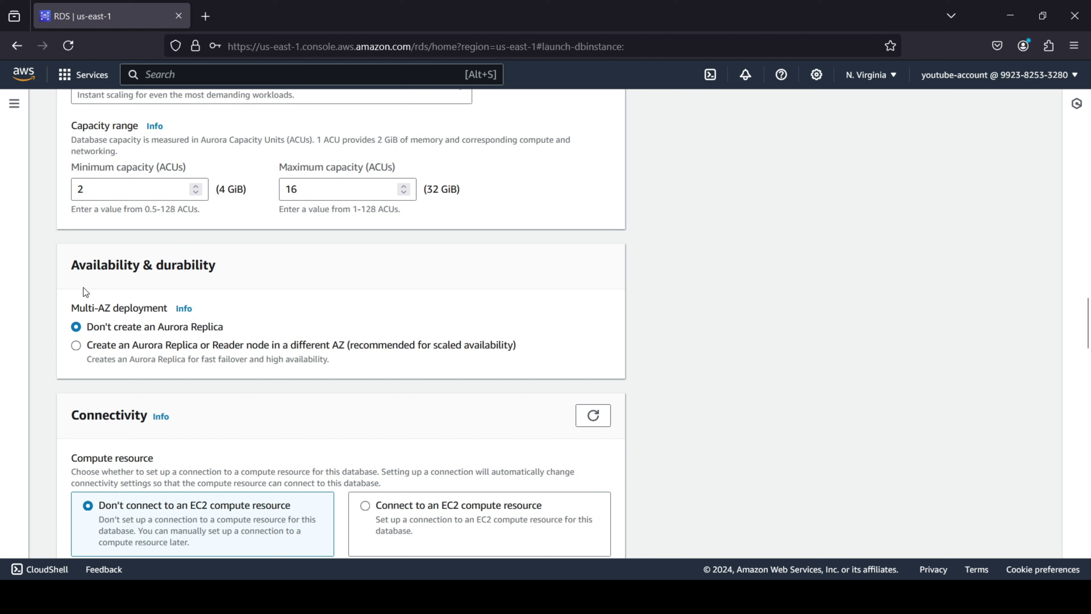
drag(76, 307, 143, 308)
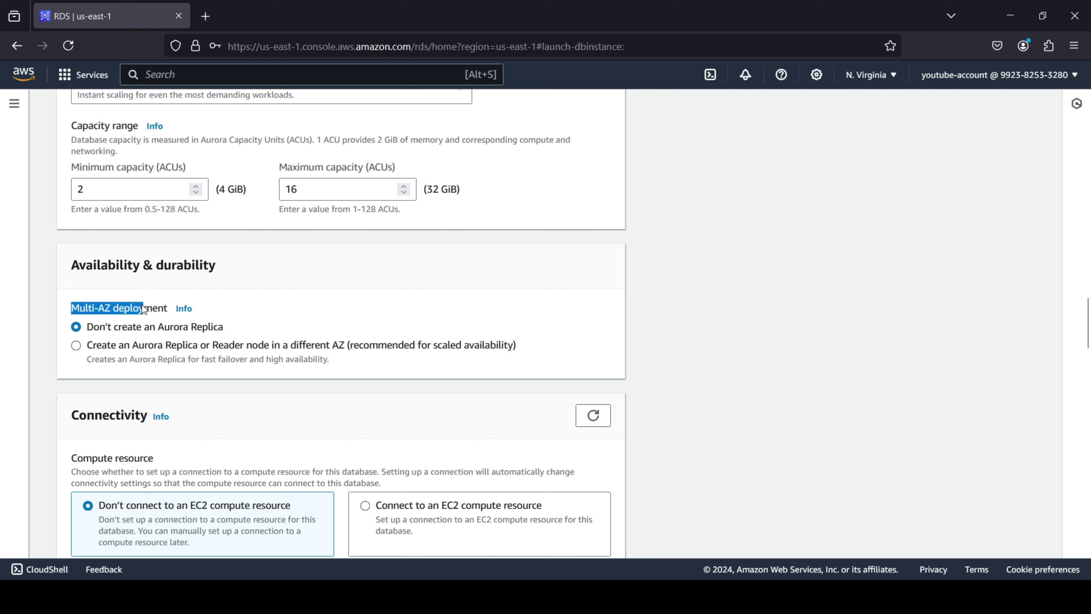
click(142, 309)
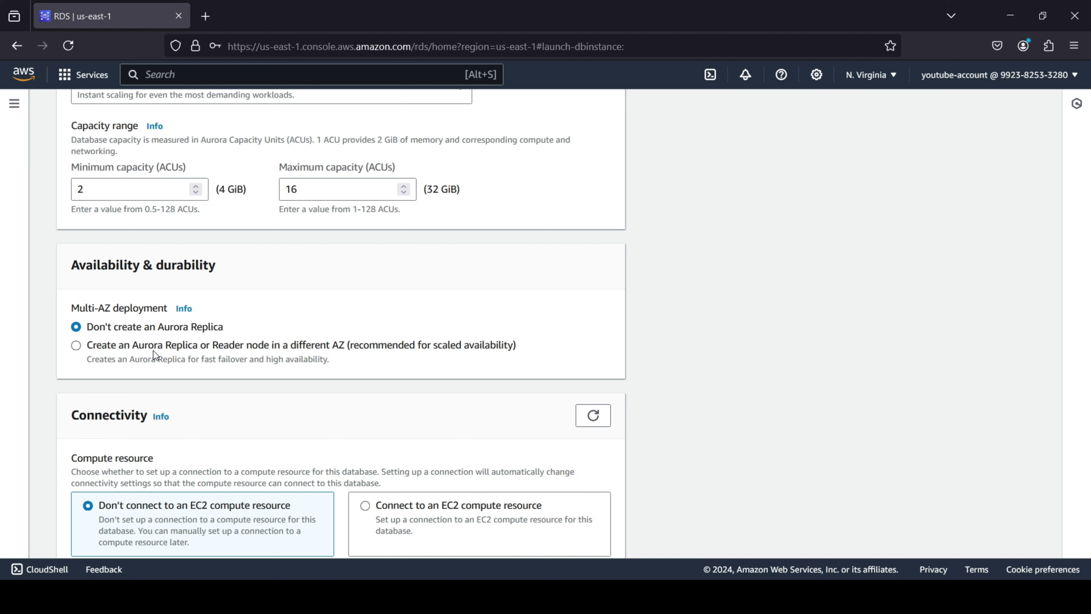
Examine the connectivity settings, from compute resource, VPC, public access and security group to the available Availability Zones.
scroll(154, 354, down, 5)
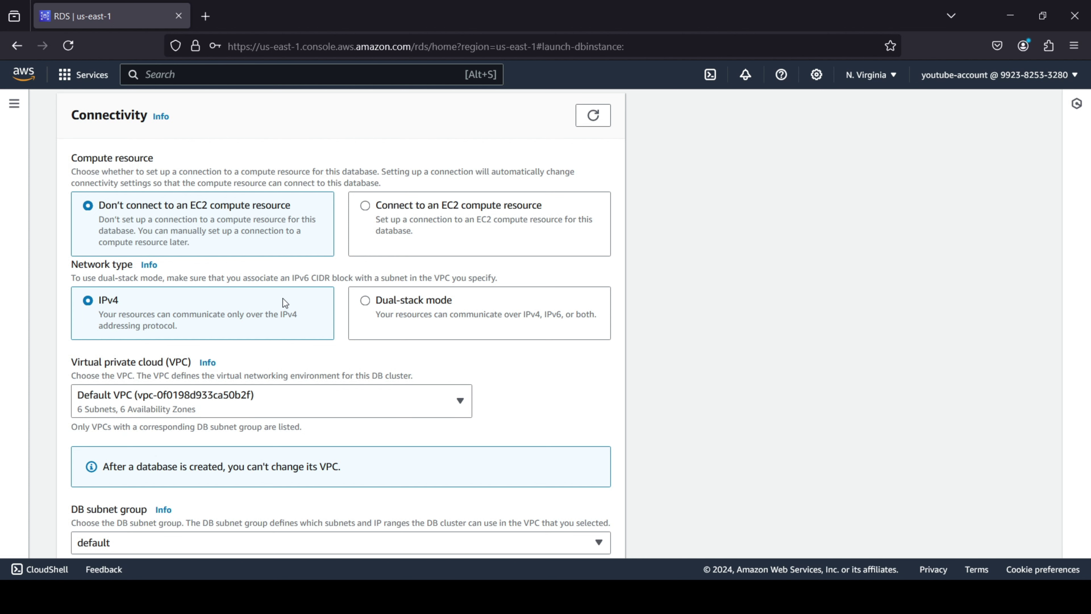
scroll(262, 286, down, 2)
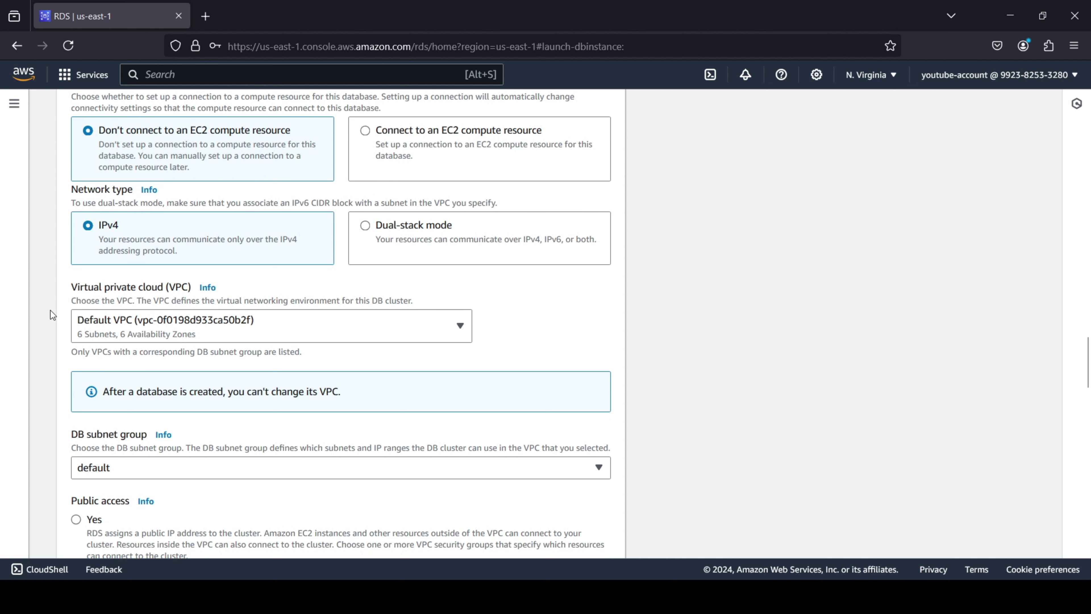
scroll(50, 315, down, 5)
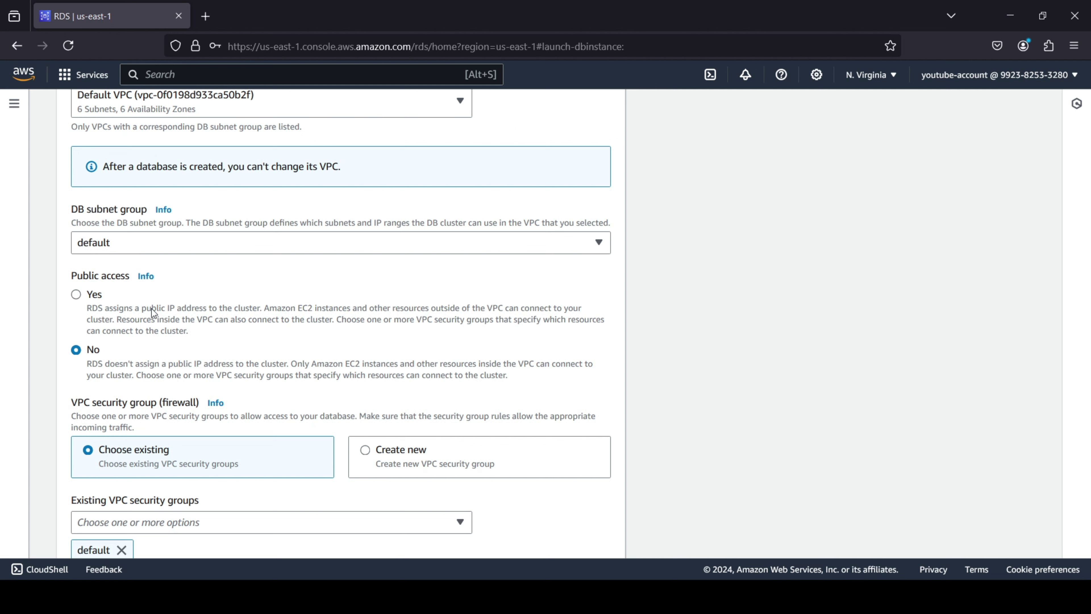
scroll(153, 313, down, 3)
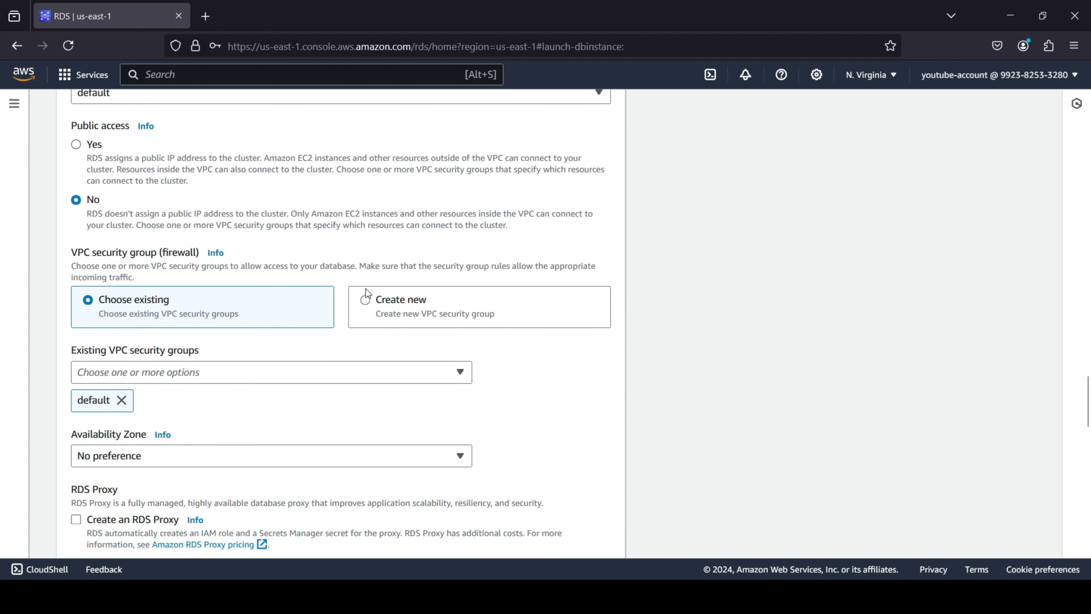
scroll(412, 137, down, 4)
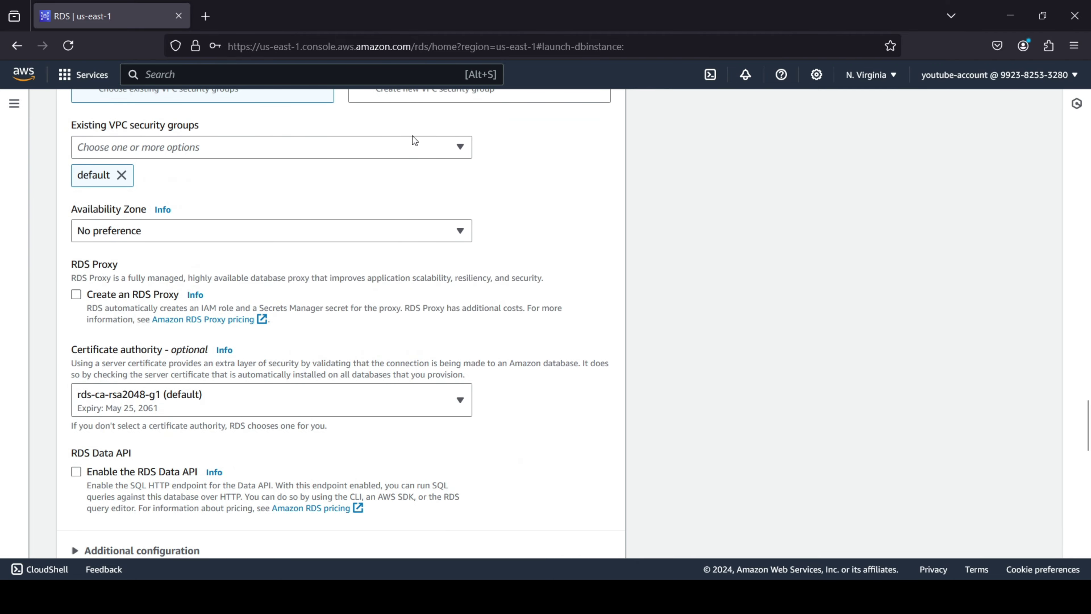
click(297, 232)
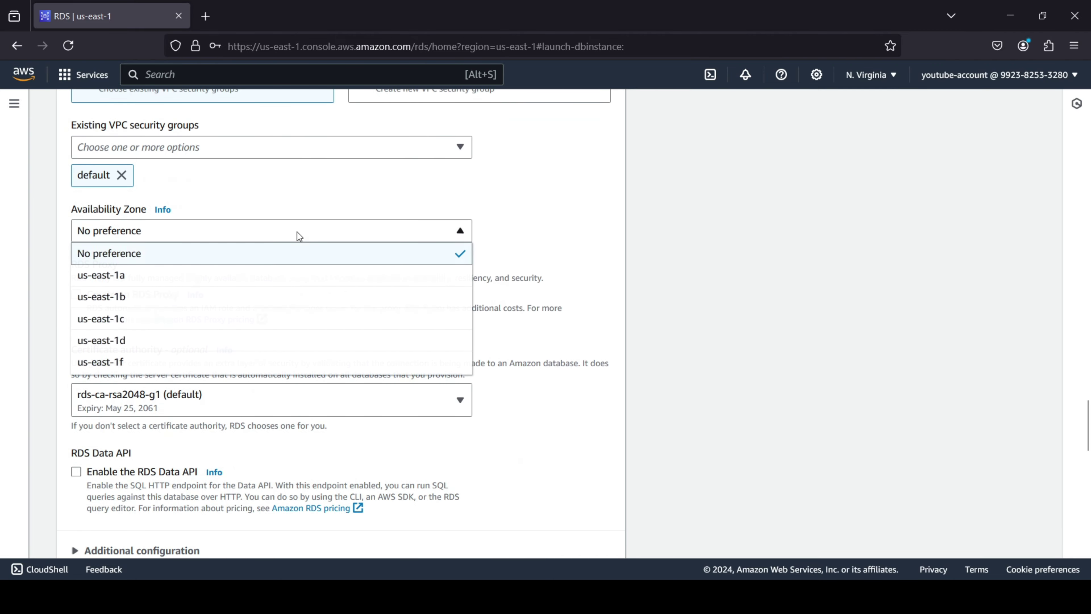
click(297, 232)
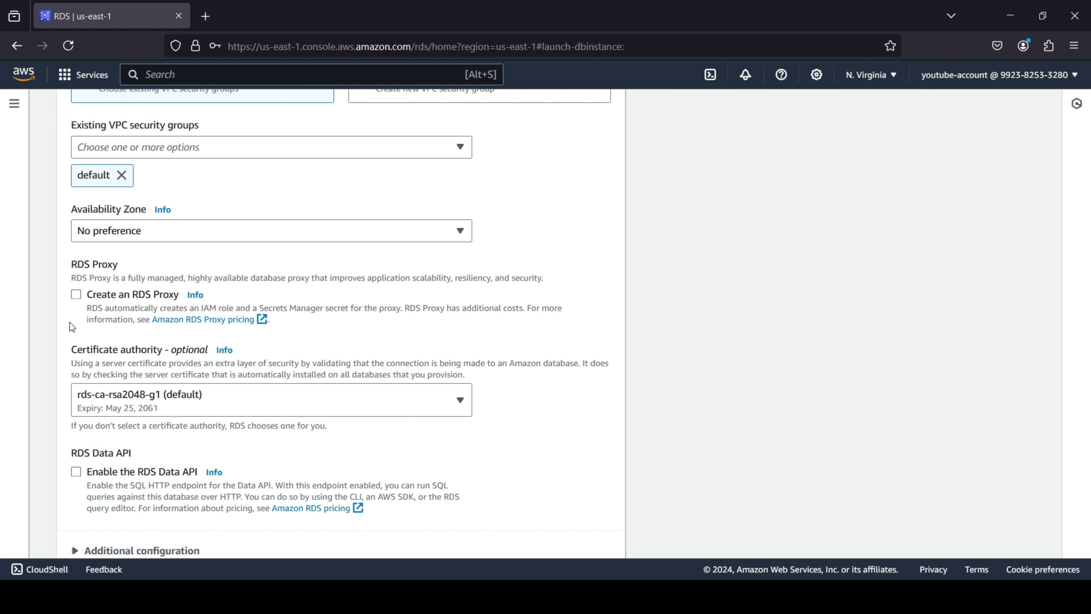
Examine the RDS Proxy, tags, Babelfish, authentication and monitoring settings, including the Performance Insights retention periods.
scroll(72, 327, down, 3)
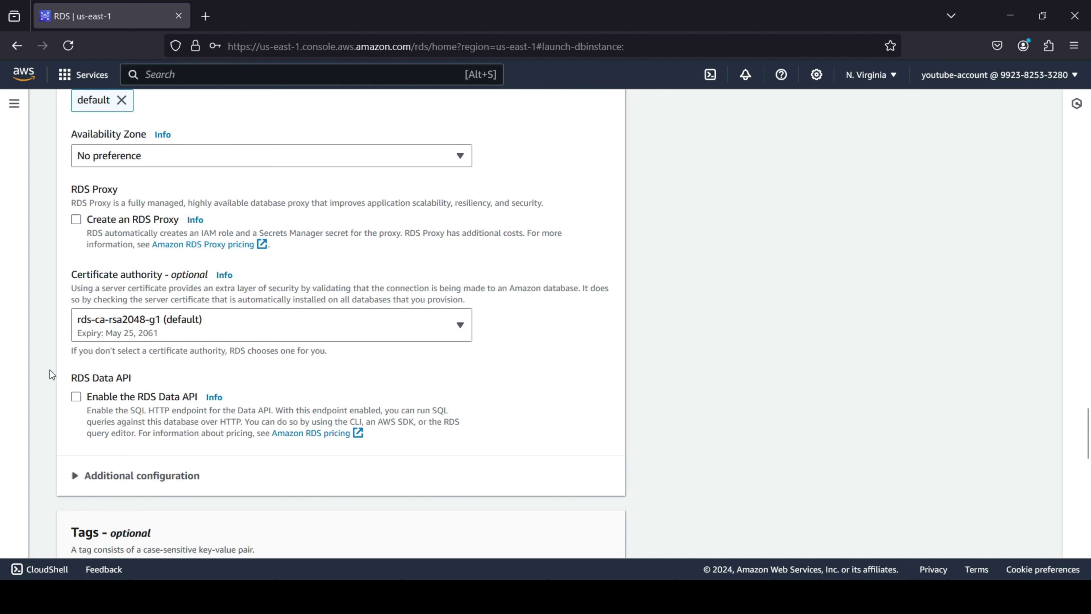
scroll(31, 376, down, 10)
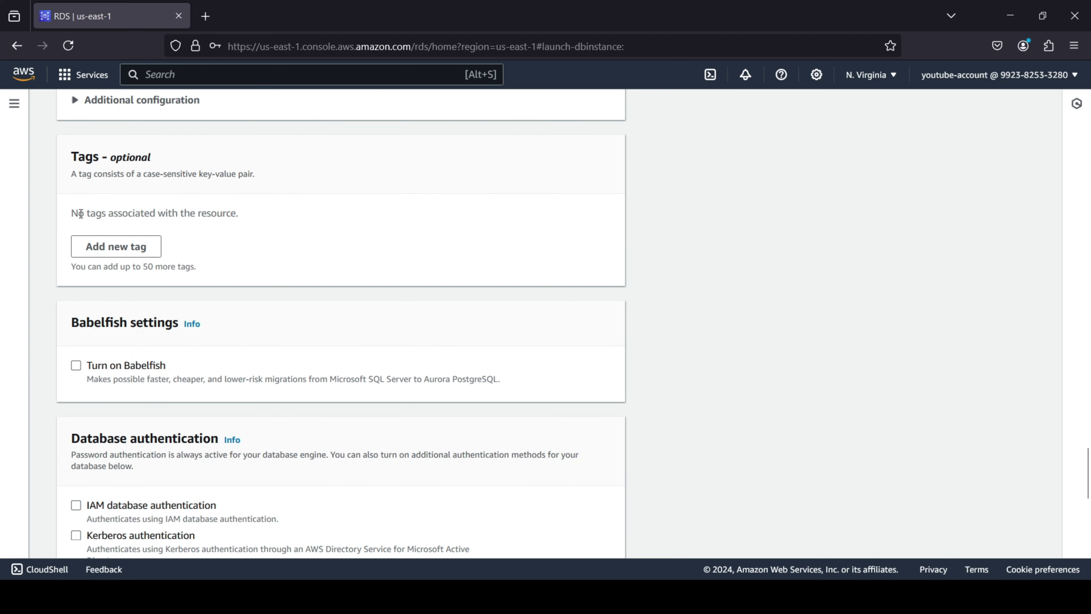
scroll(50, 216, down, 6)
scroll(42, 225, down, 6)
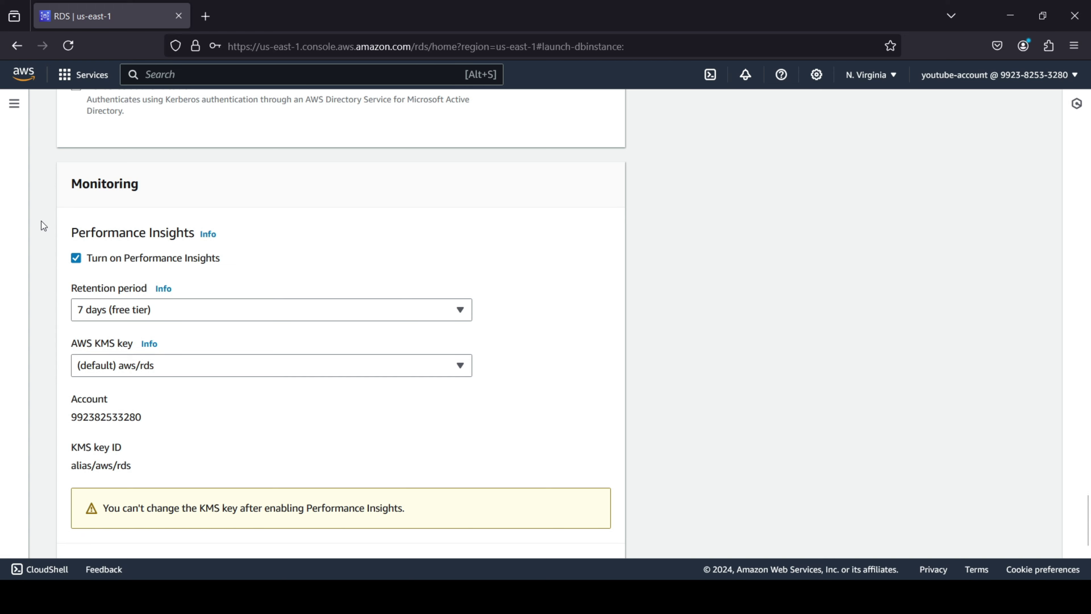
click(115, 316)
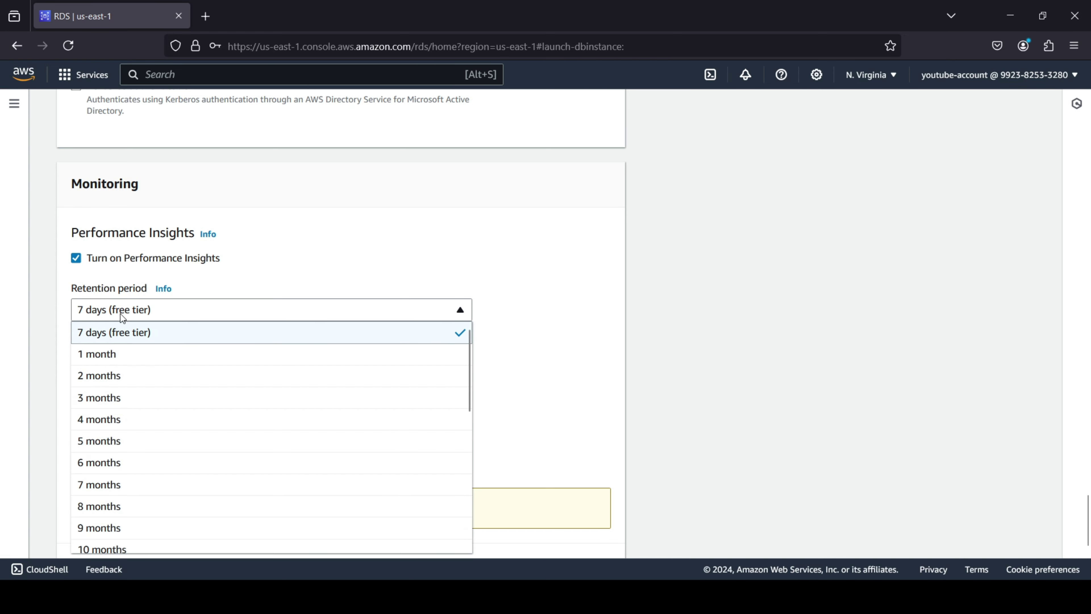
click(120, 314)
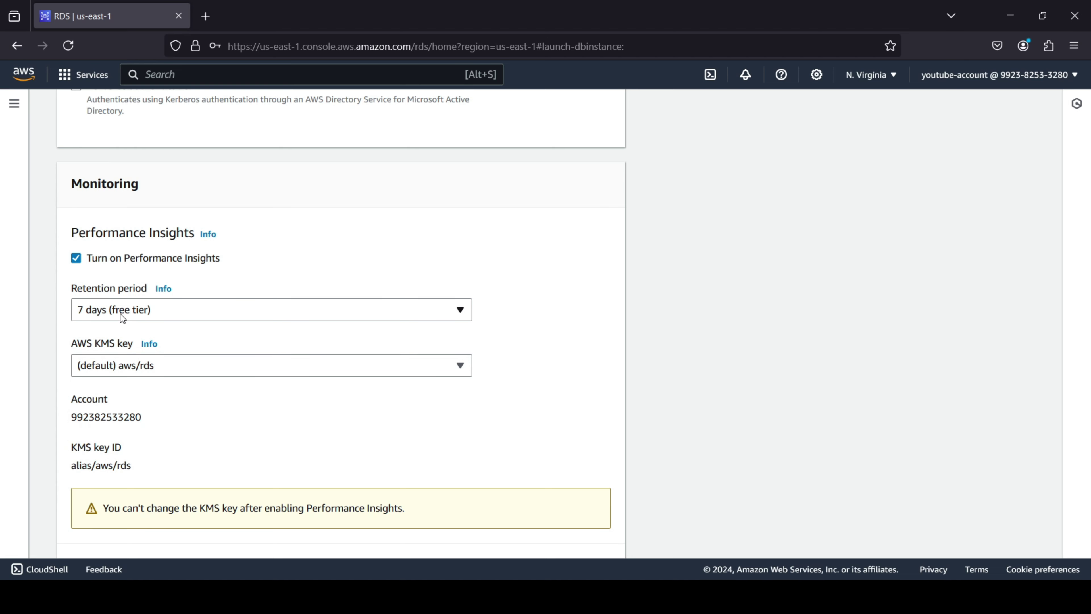
click(120, 314)
click(120, 313)
Expand the final additional configuration section and examine its database options, failover priority, backup and encryption settings.
scroll(120, 314, down, 5)
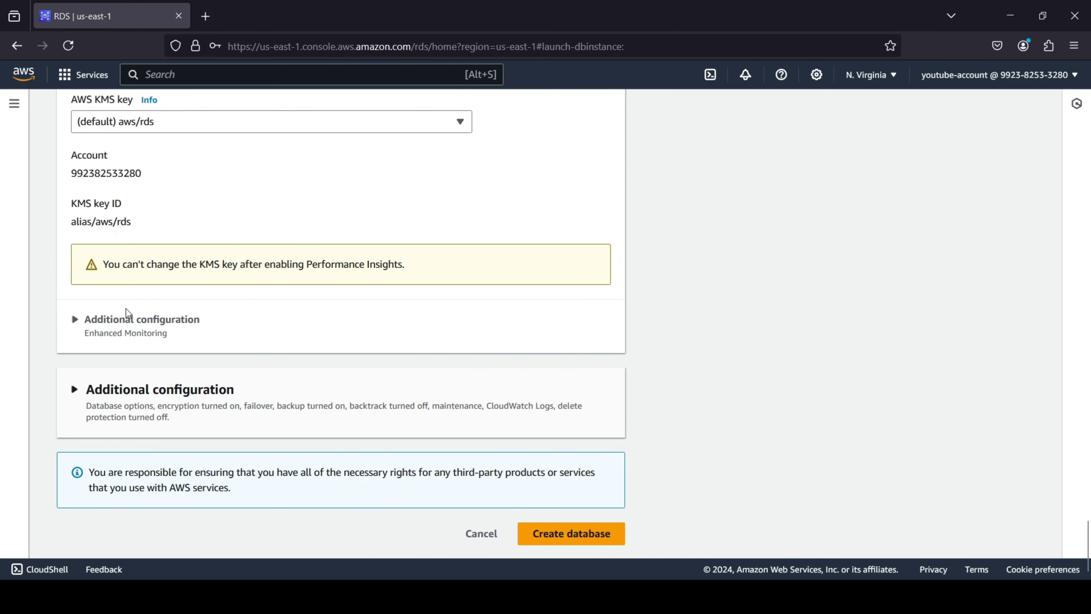
click(106, 387)
scroll(262, 268, down, 3)
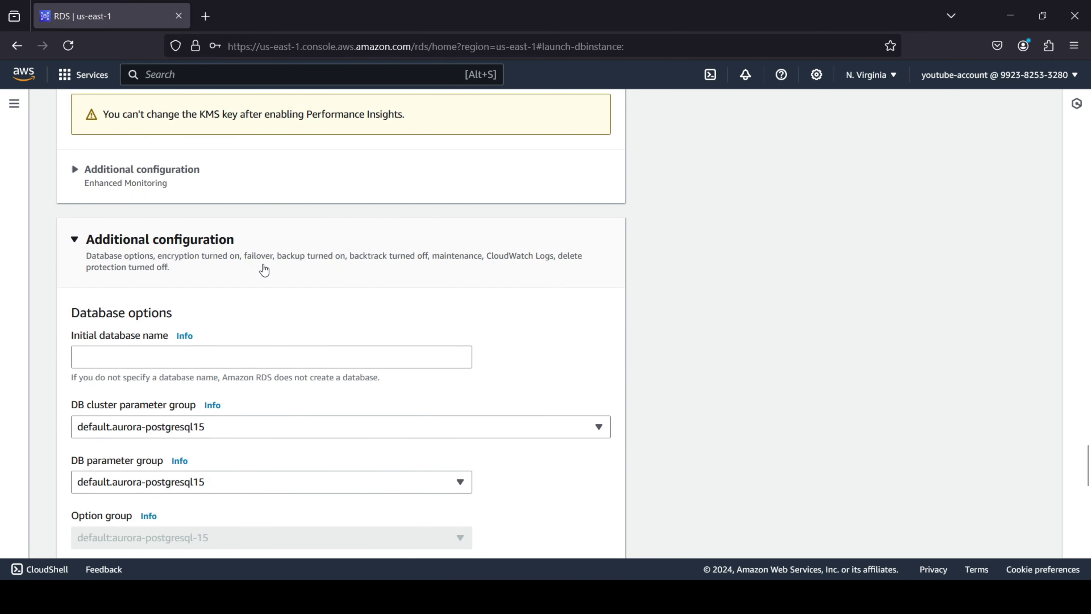
scroll(264, 270, down, 2)
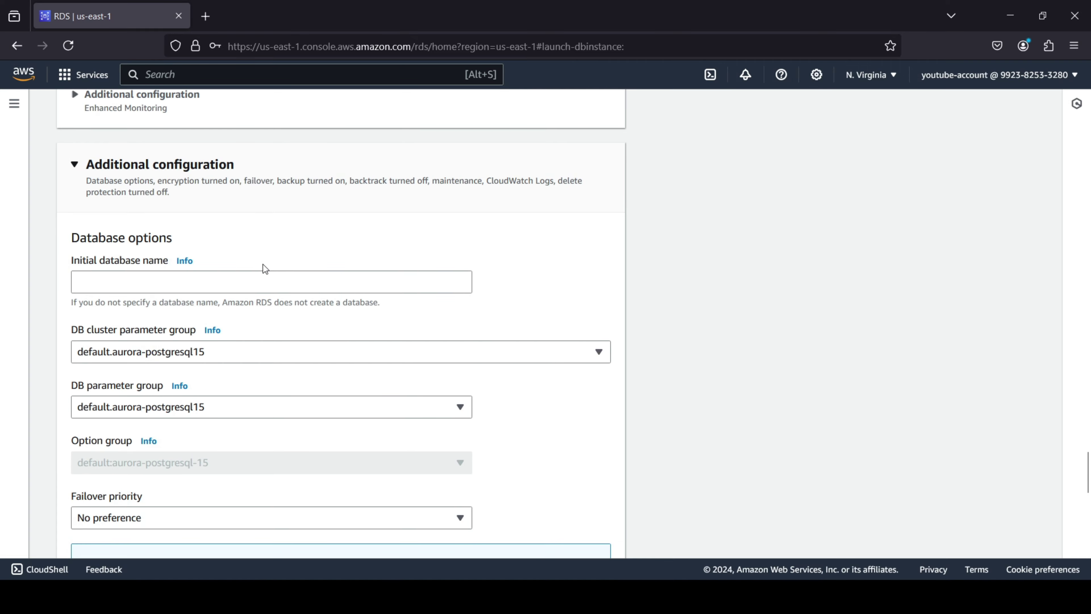
click(118, 276)
scroll(119, 276, down, 2)
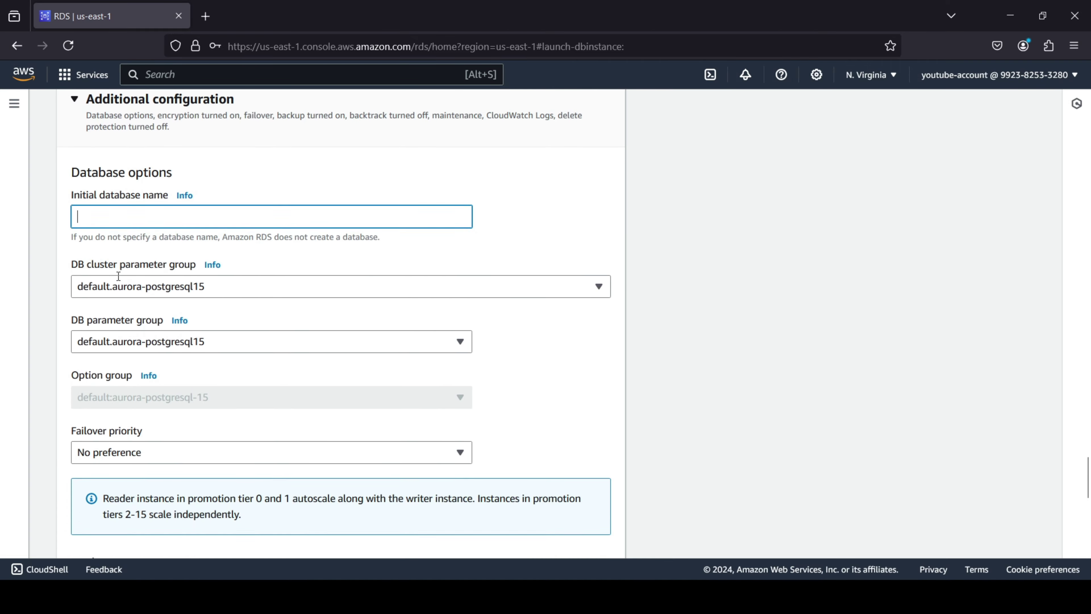
scroll(135, 432, down, 8)
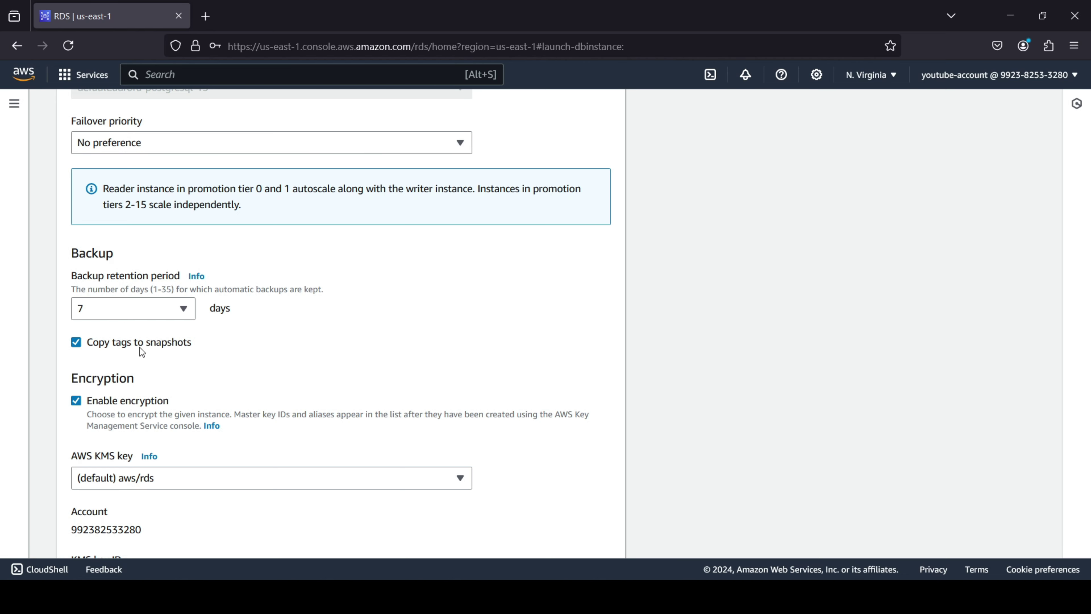
scroll(139, 347, up, 1)
scroll(139, 347, down, 2)
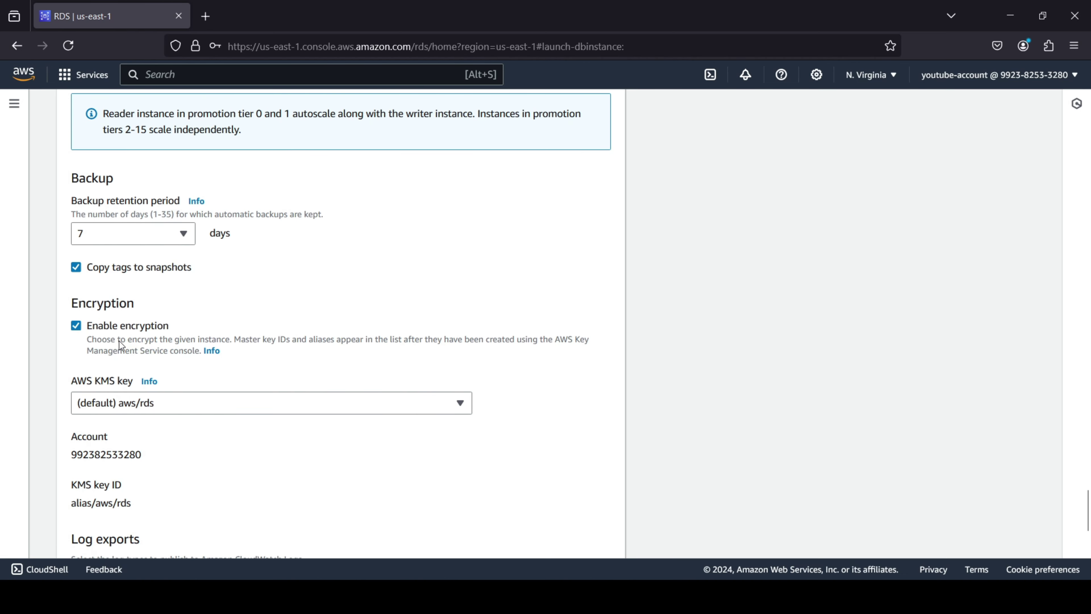
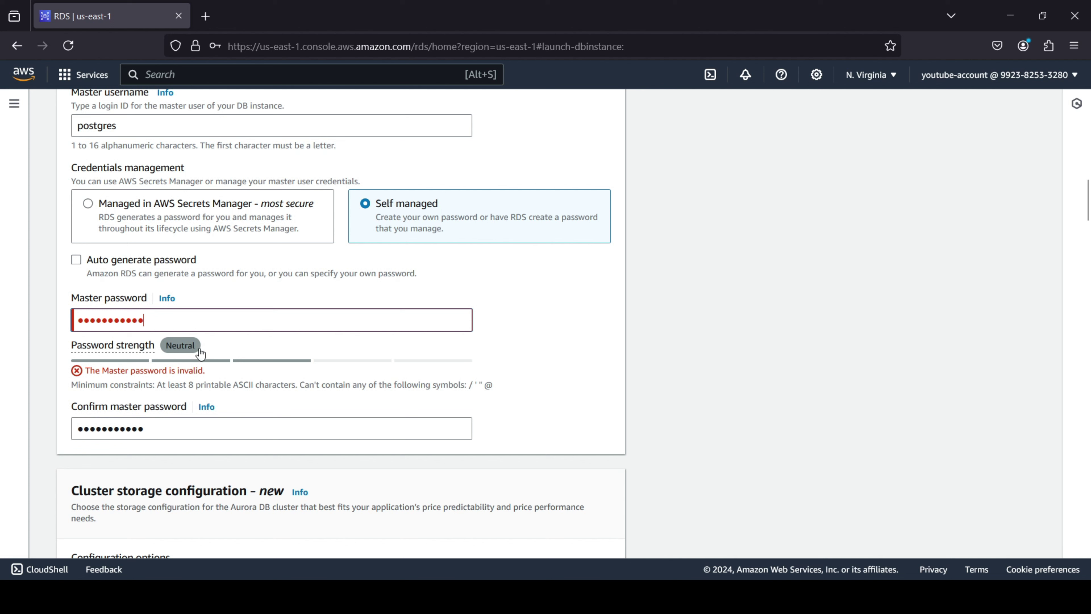
Replace the master password with one free of disallowed symbols and repeat it in the confirmation field.
drag(175, 313, 2, 300)
key(BackSpace)
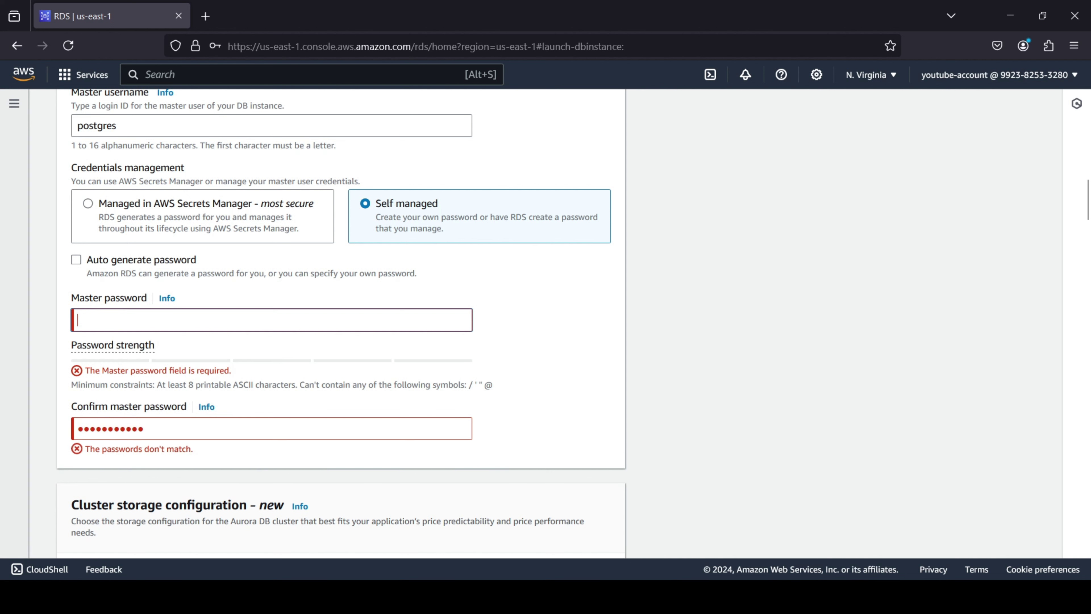
text(p••••)
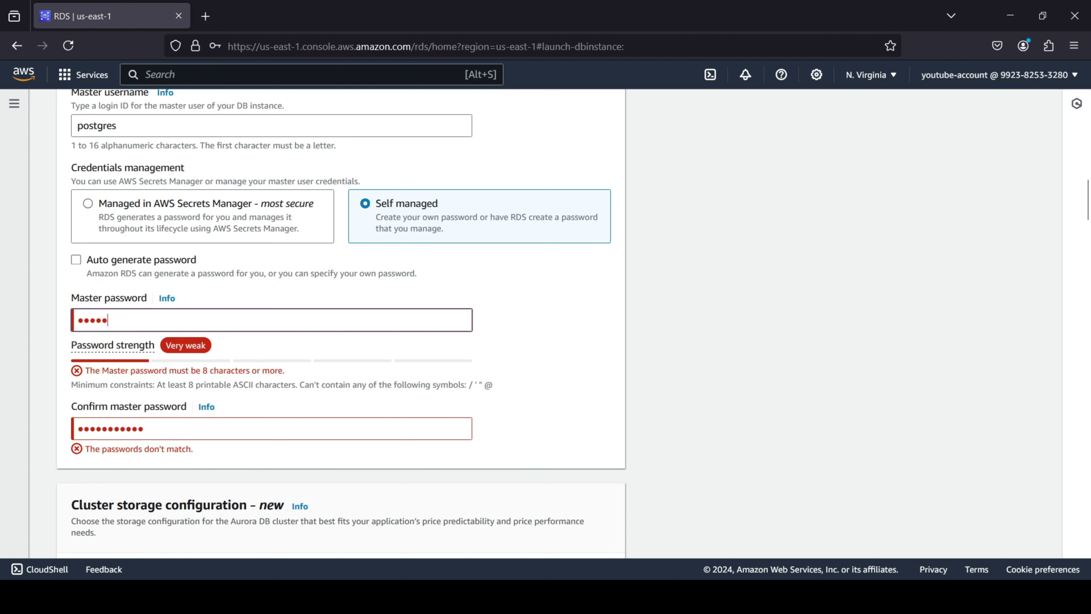
text(••••)
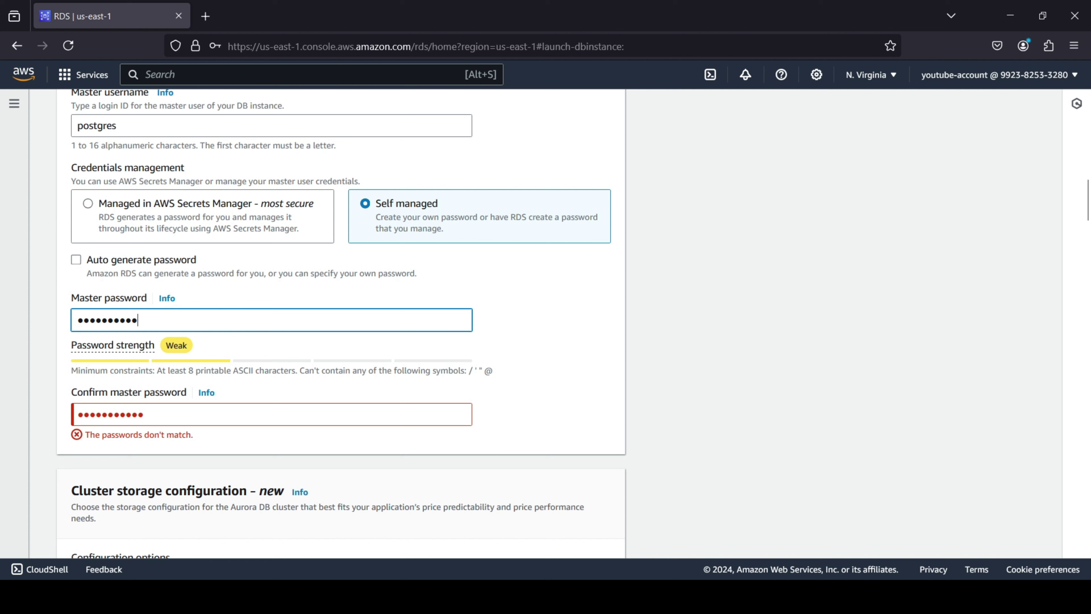
drag(168, 406, 49, 405)
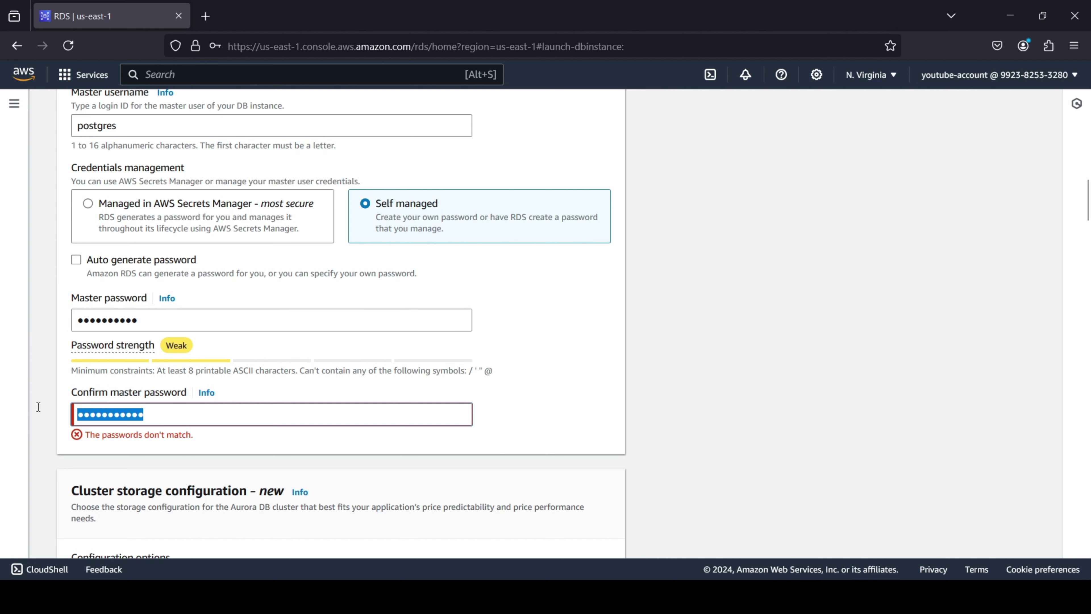
text(•••••••••••)
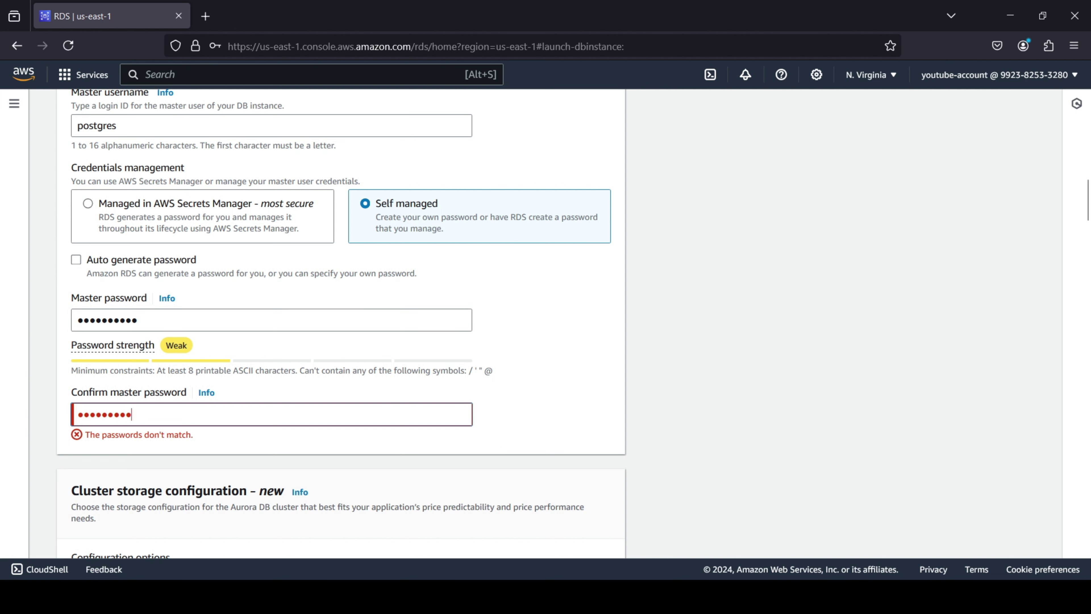
Submit the form to create the Aurora PostgreSQL database with the remaining settings at their defaults.
scroll(778, 357, down, 20)
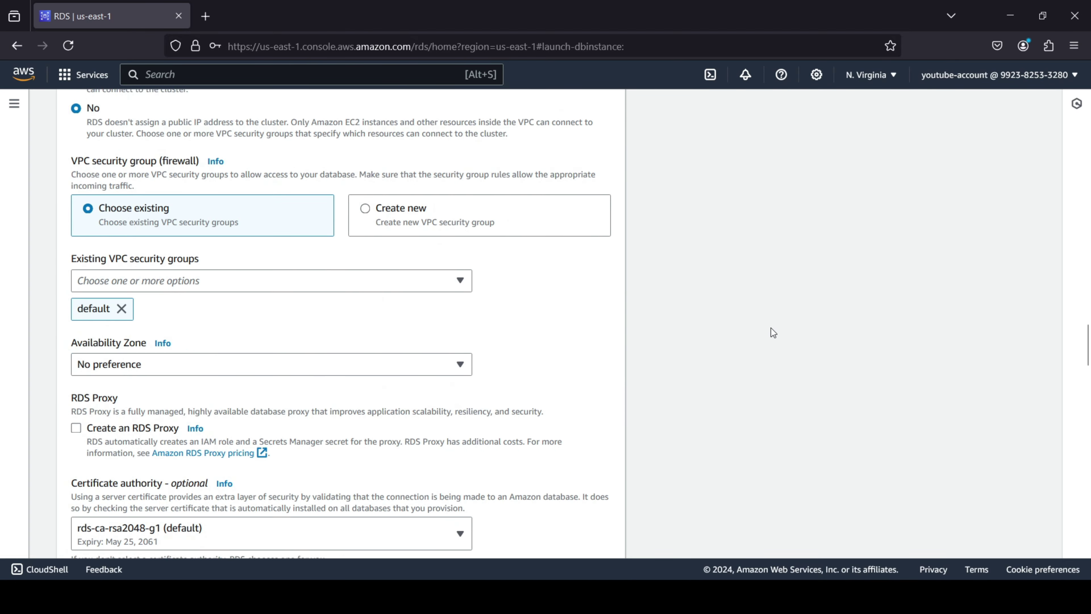
scroll(773, 332, down, 10)
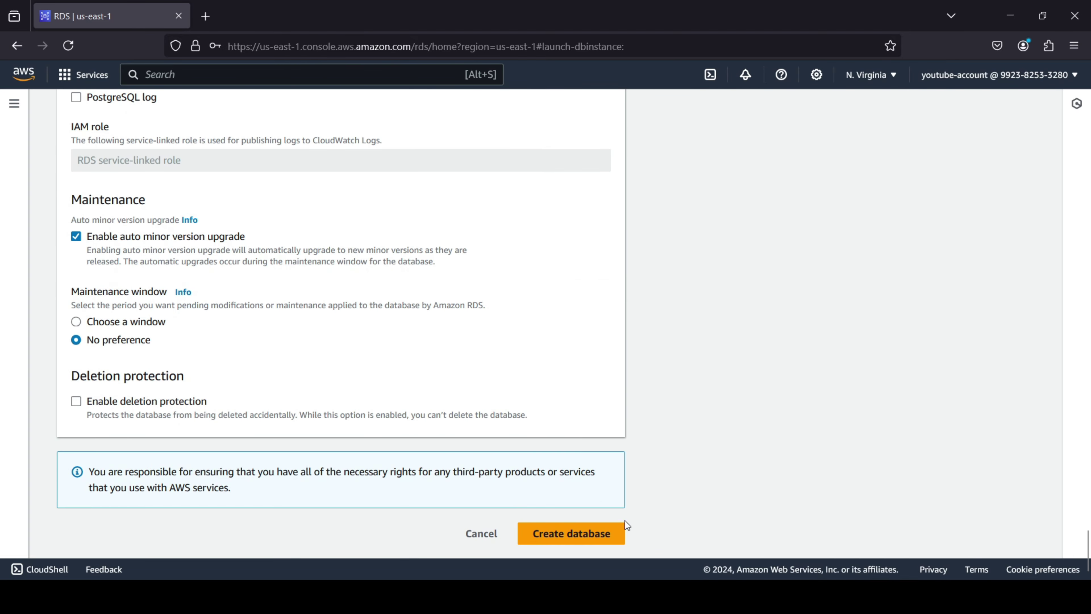
click(622, 533)
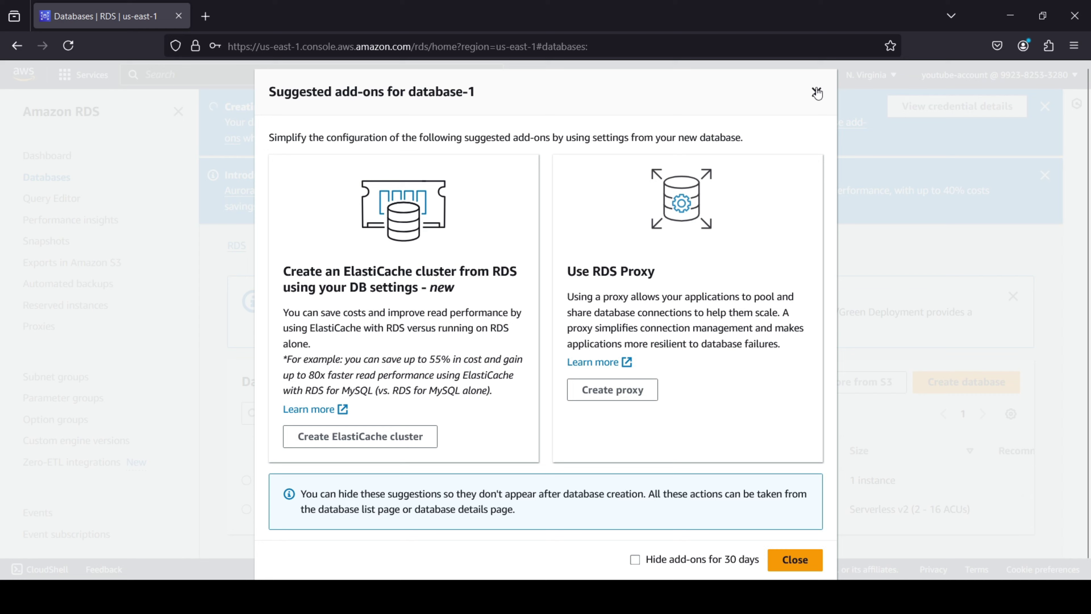
Close the suggested add-ons dialog and dismiss the Aurora I/O-Optimized and database creation banners.
click(793, 560)
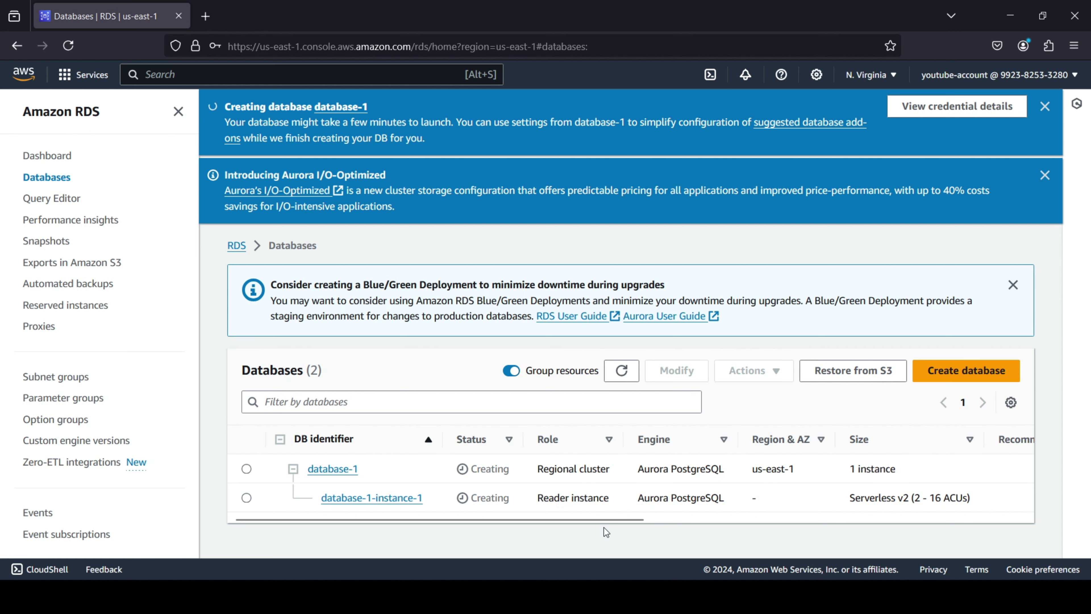
click(1044, 175)
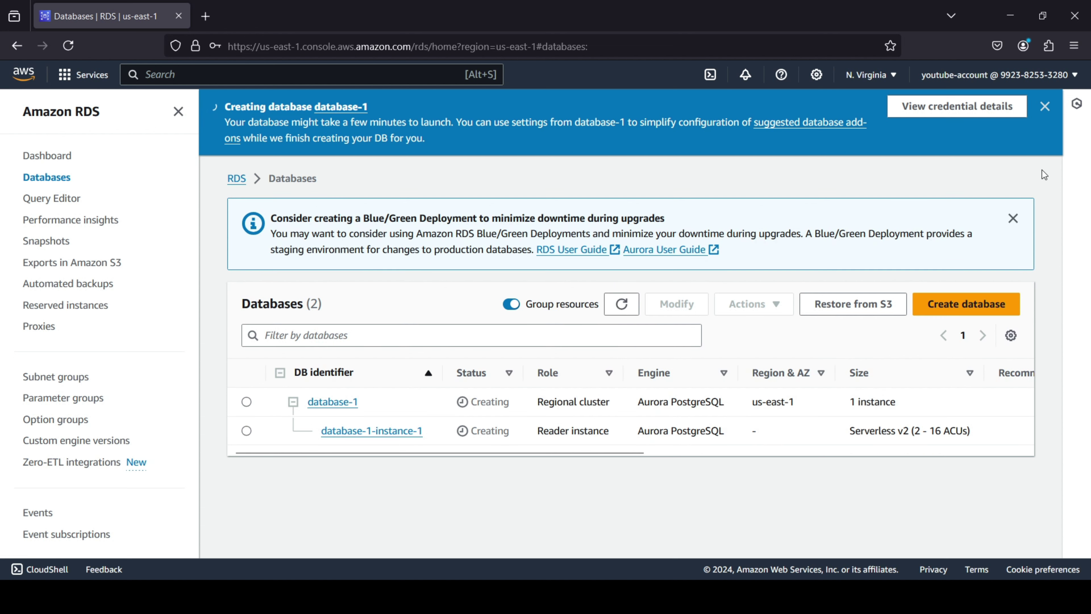
click(1045, 106)
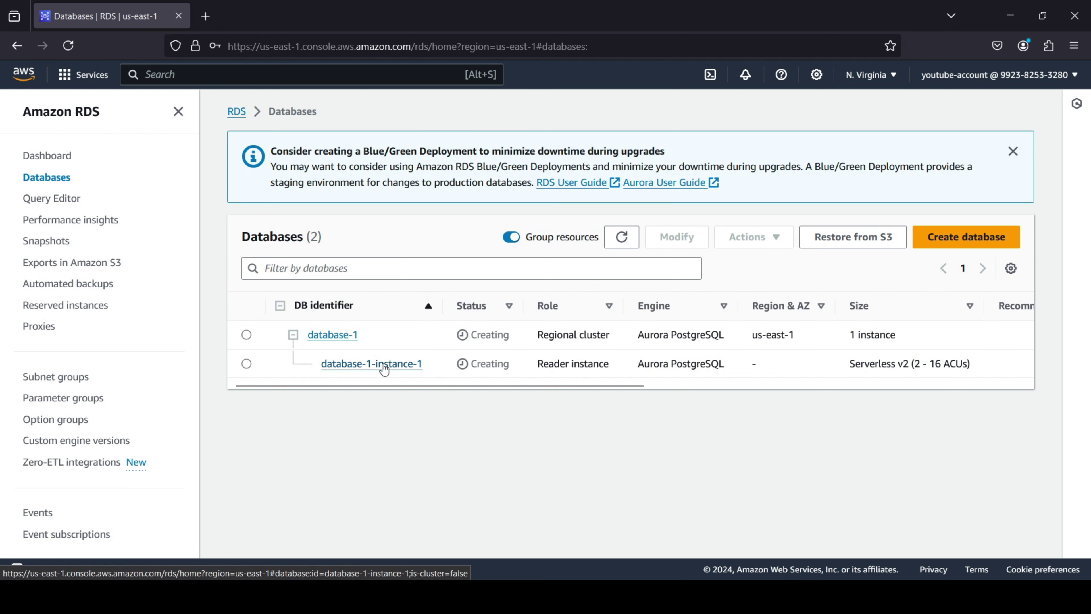
Open the database-1 cluster's details and examine its writer and reader endpoints, their types and the creation status.
click(329, 336)
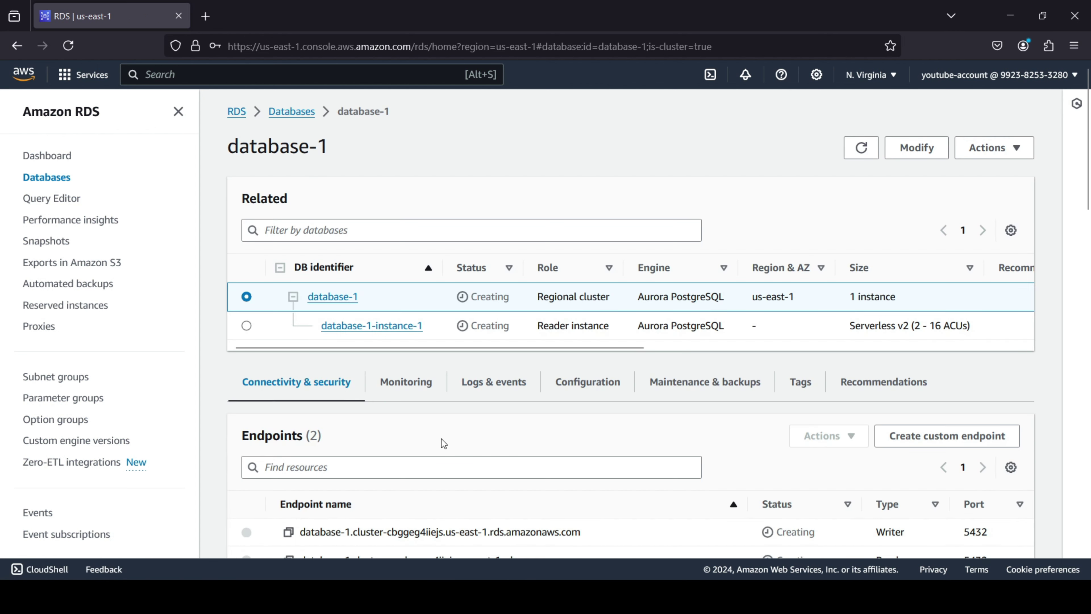
scroll(443, 443, down, 3)
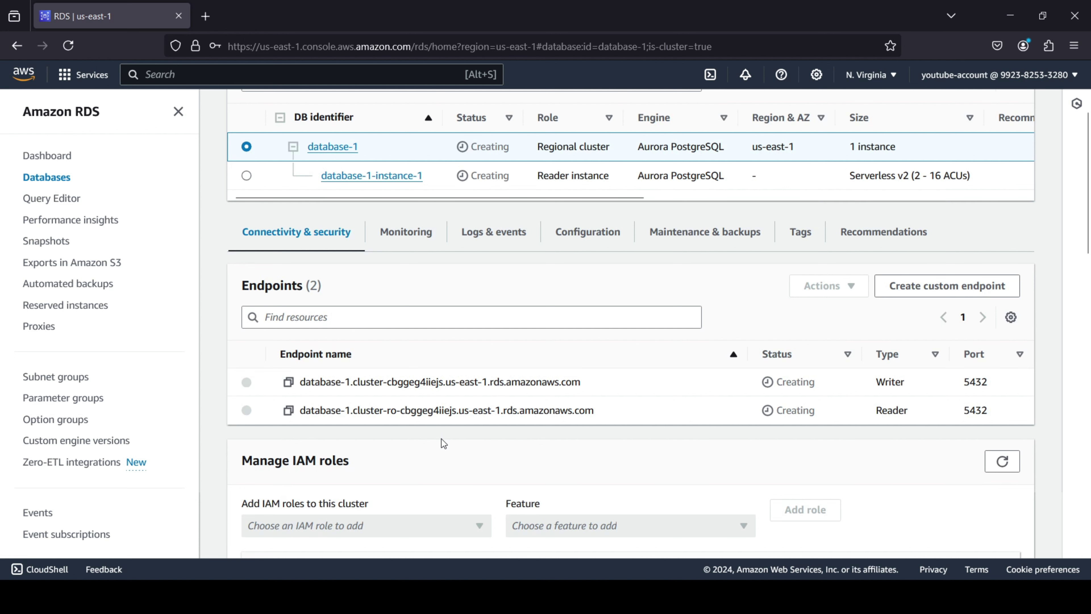
scroll(442, 444, up, 3)
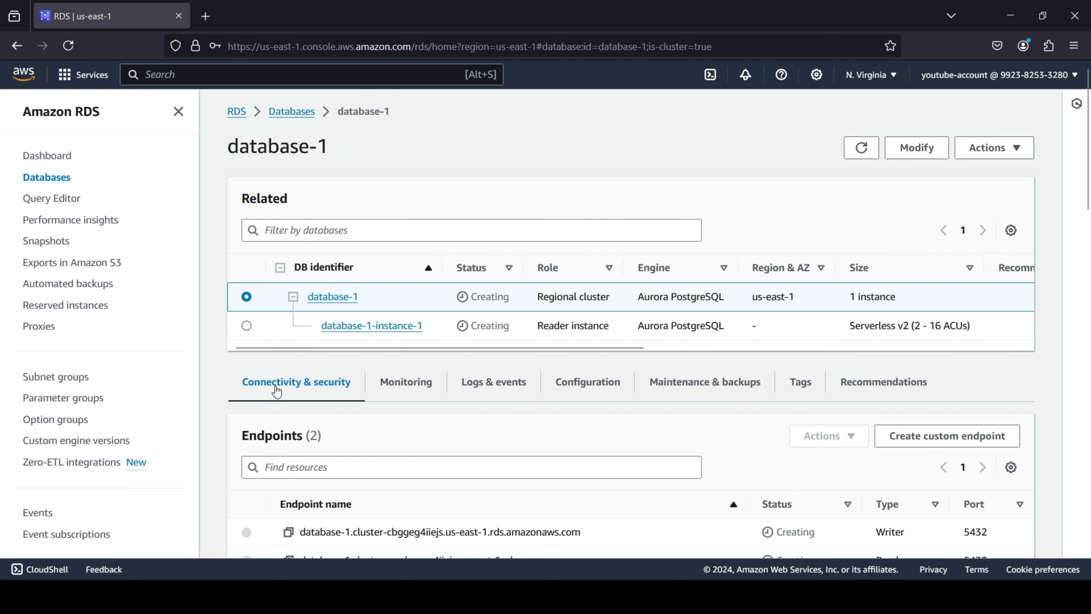
scroll(335, 390, down, 3)
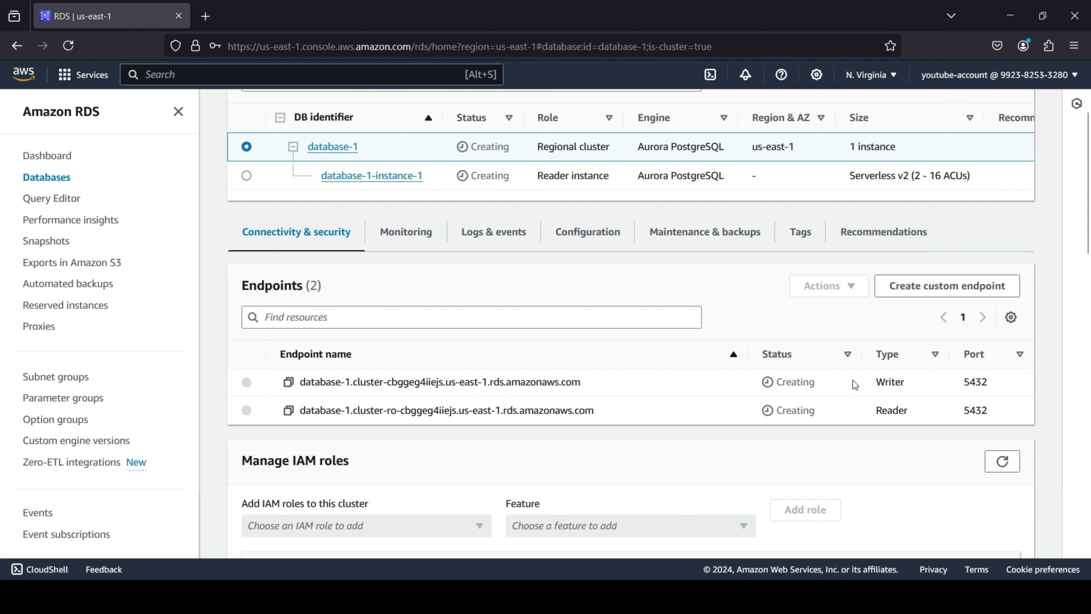
drag(610, 381, 301, 382)
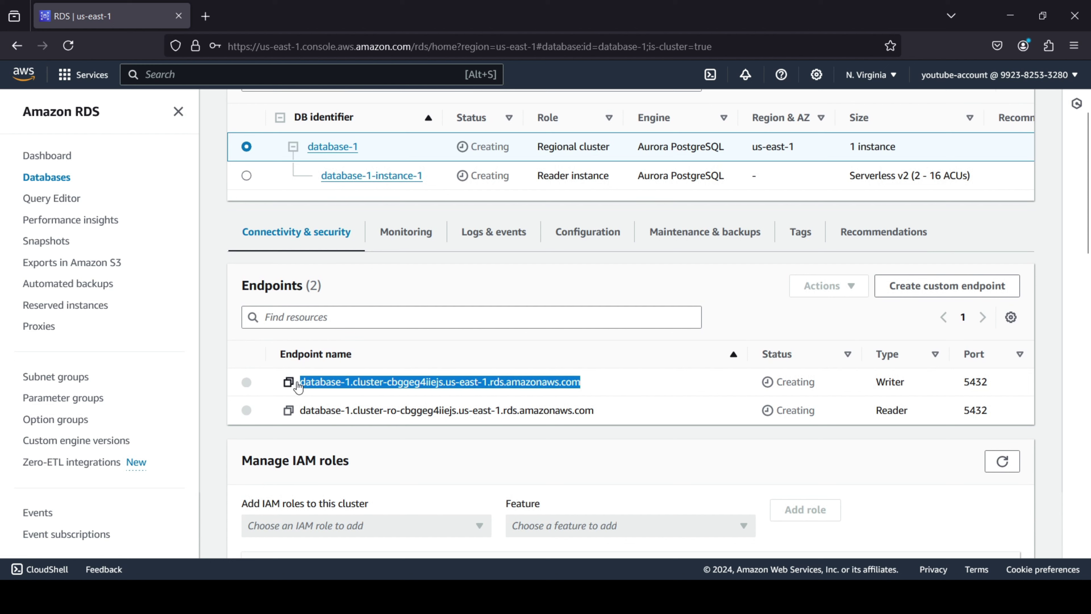
drag(605, 415, 299, 407)
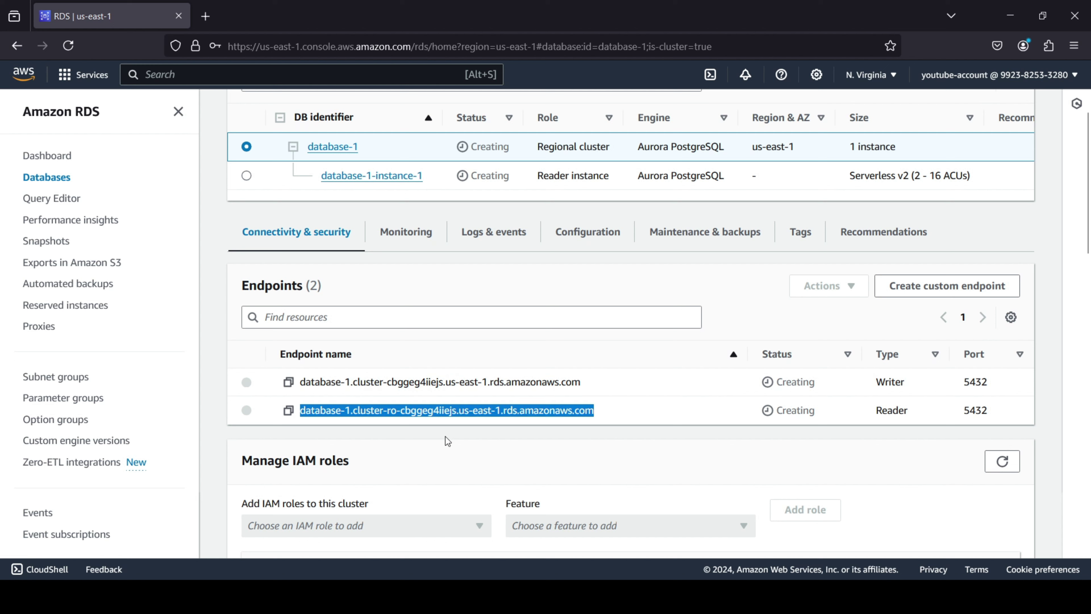
click(445, 436)
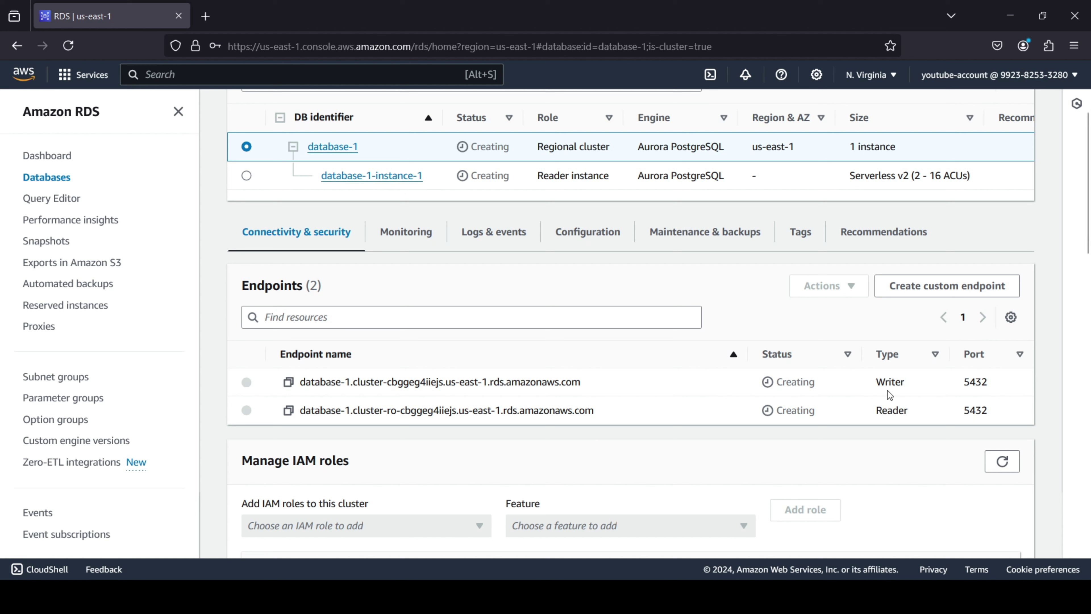
drag(903, 382, 873, 385)
drag(924, 415, 884, 419)
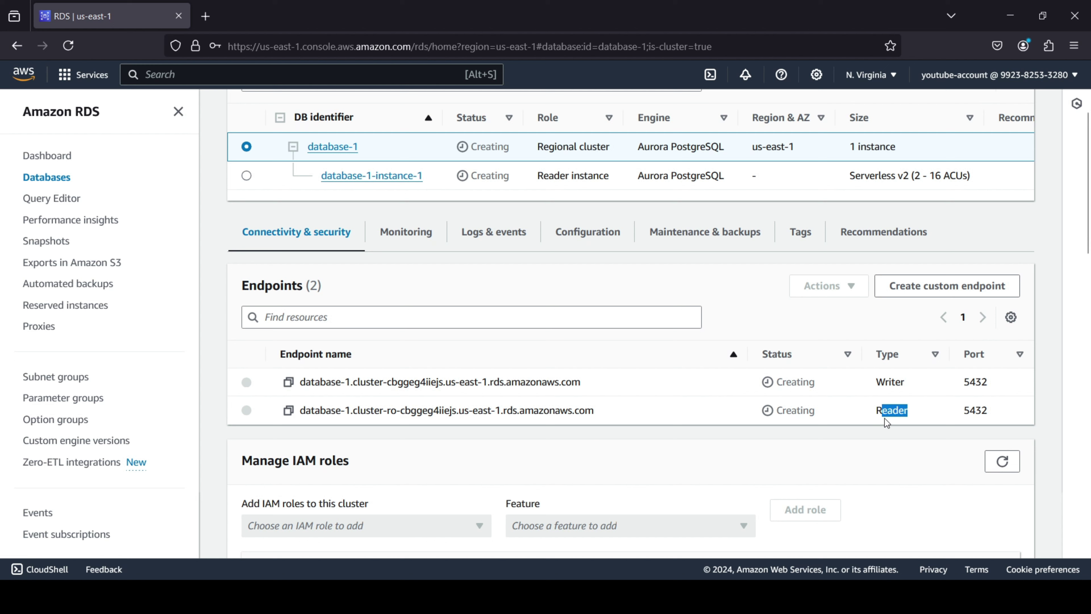
click(676, 450)
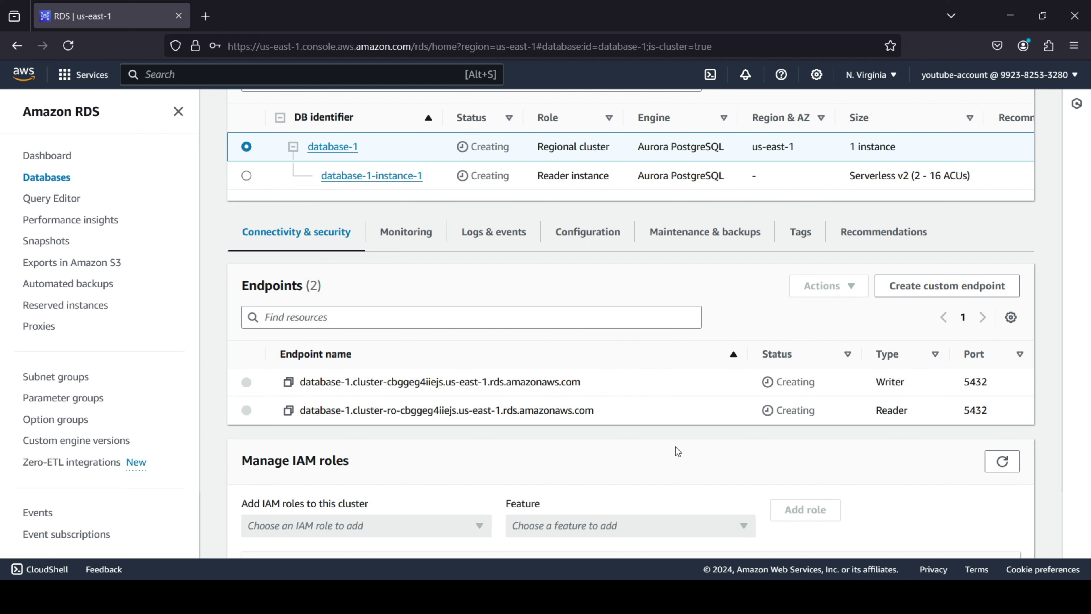
scroll(678, 452, up, 2)
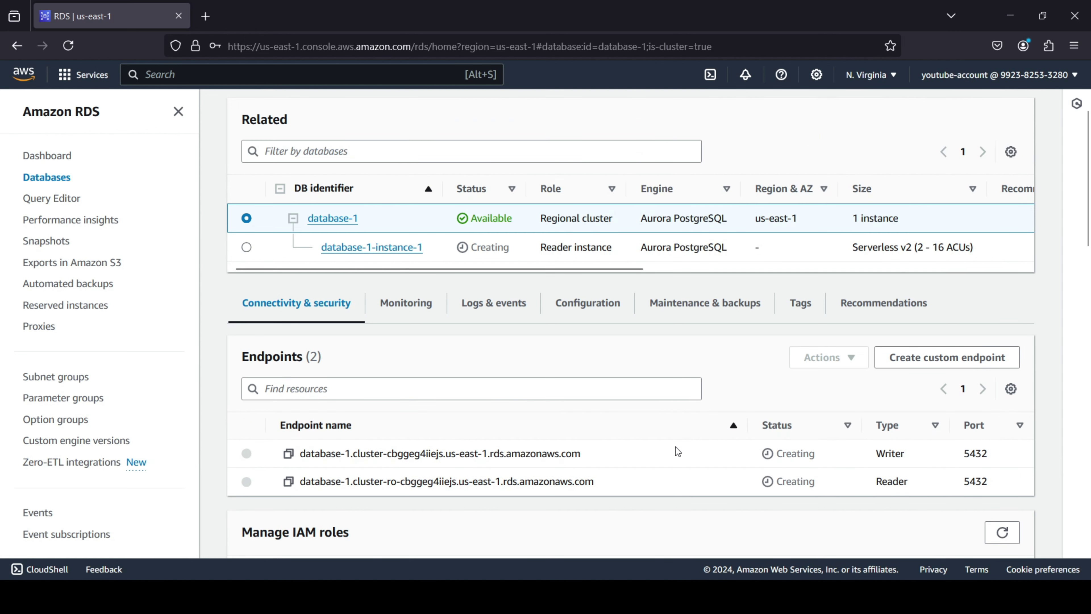
scroll(678, 451, up, 4)
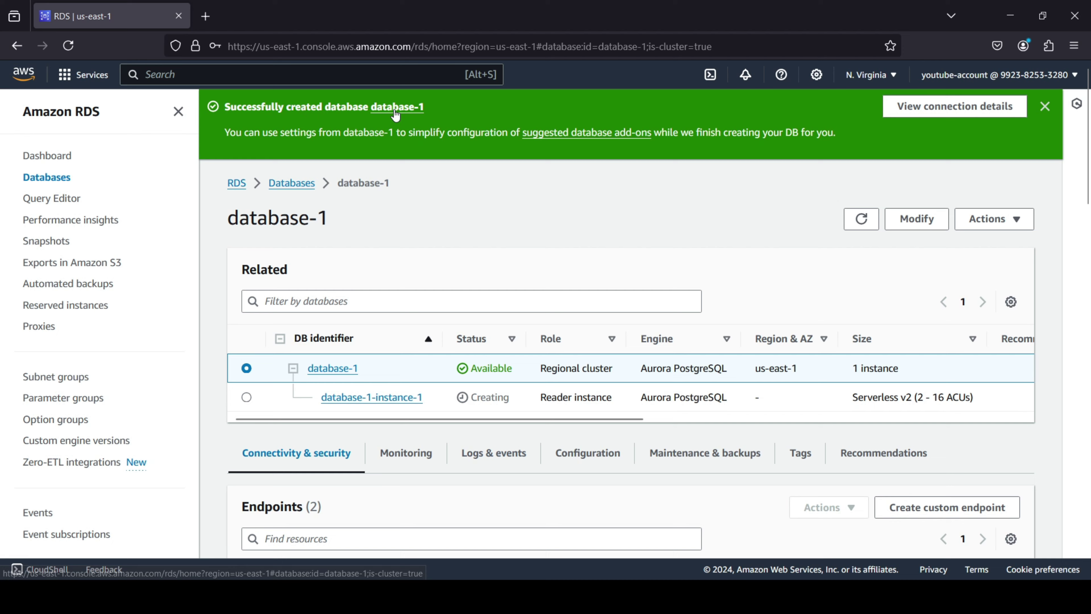
Examine the cluster's IAM role management and the section for sharing it with other AWS accounts.
scroll(430, 381, down, 10)
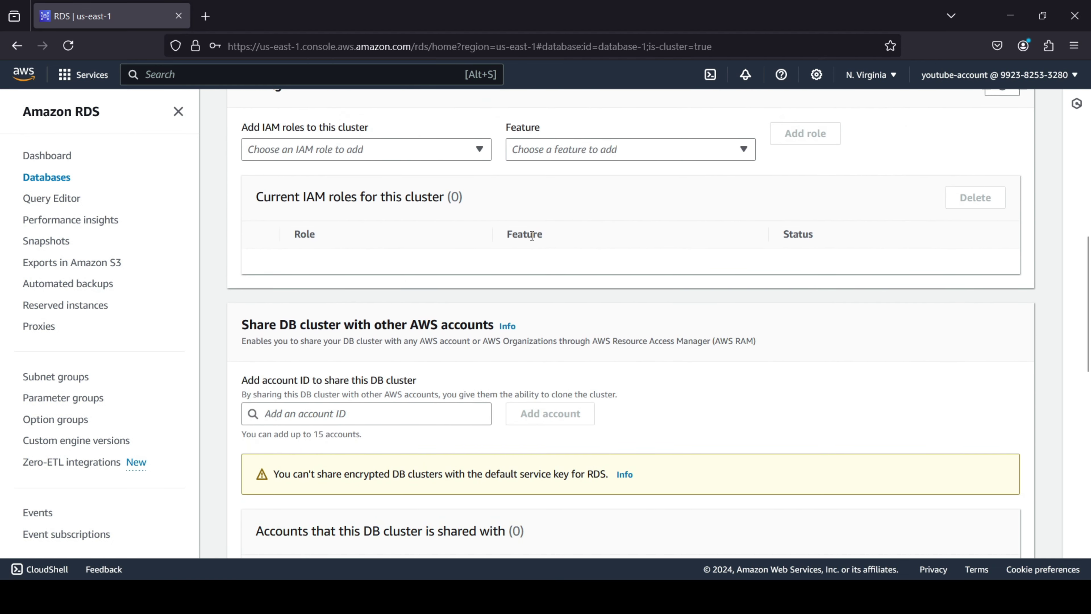
scroll(517, 199, up, 2)
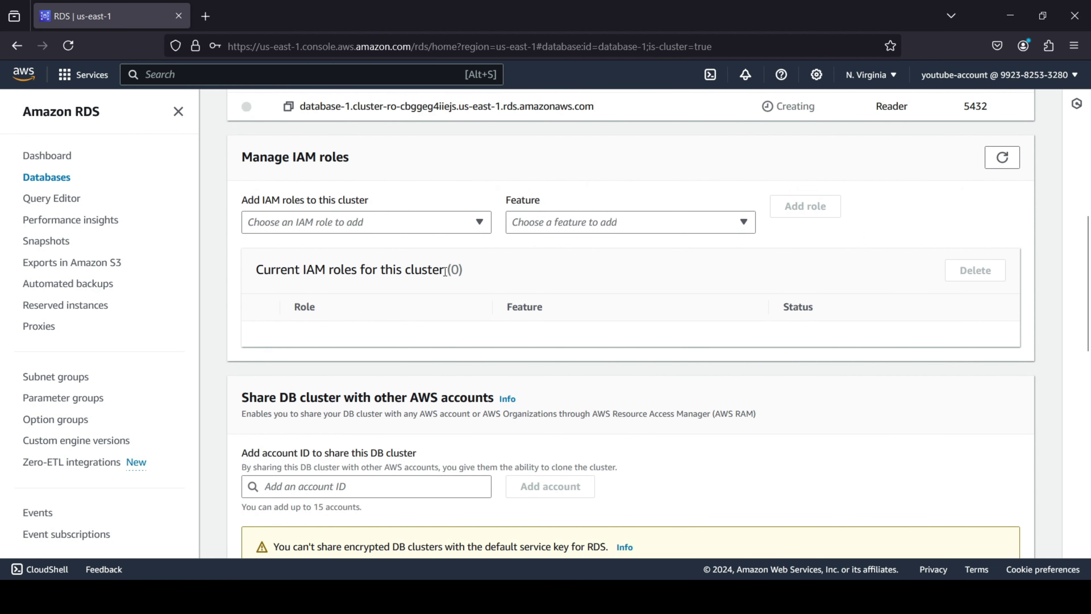
scroll(334, 237, down, 3)
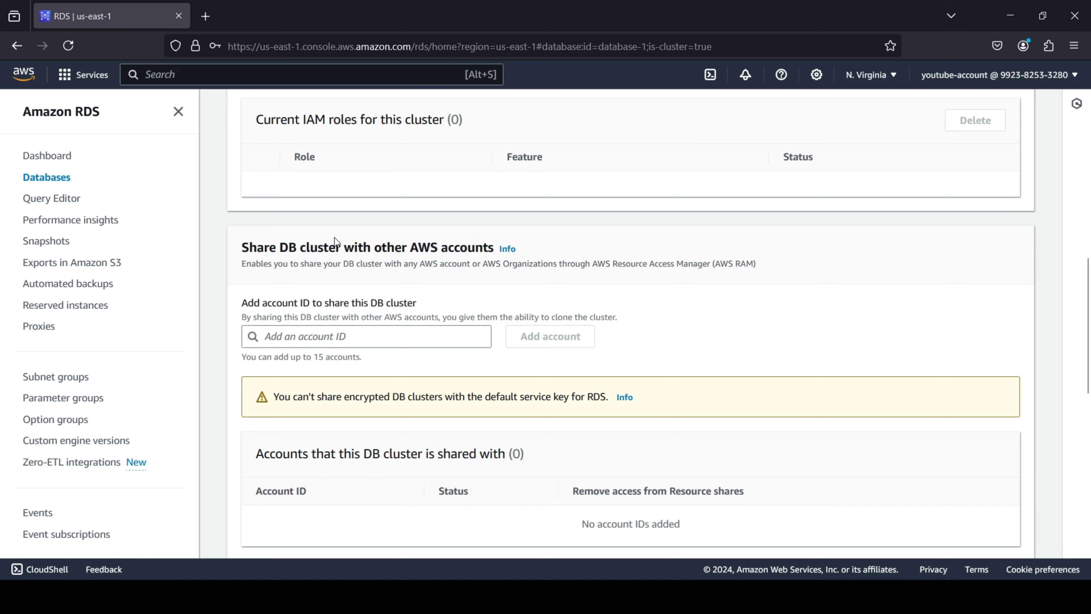
Examine the cluster's connected compute resources, proxies and RDS Data API sections.
scroll(738, 174, down, 8)
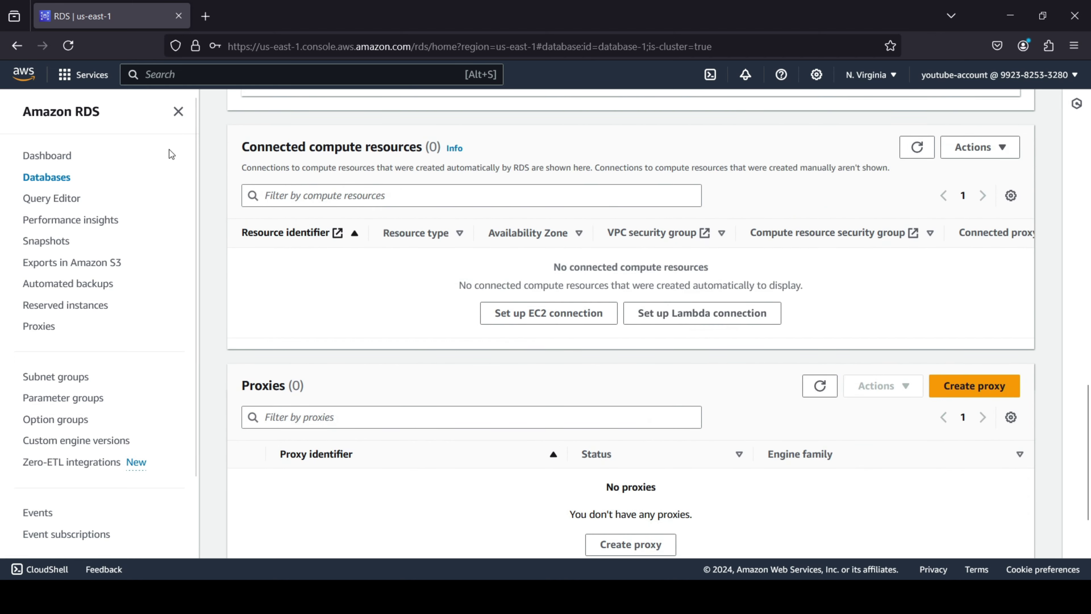
scroll(352, 242, down, 4)
scroll(309, 189, up, 5)
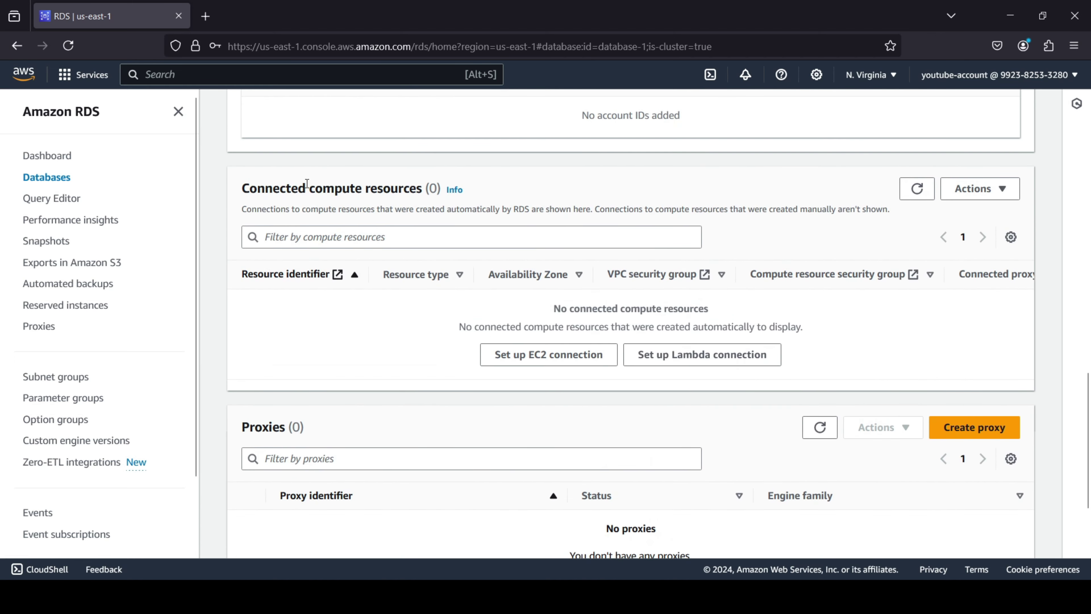
drag(284, 185, 387, 185)
click(384, 185)
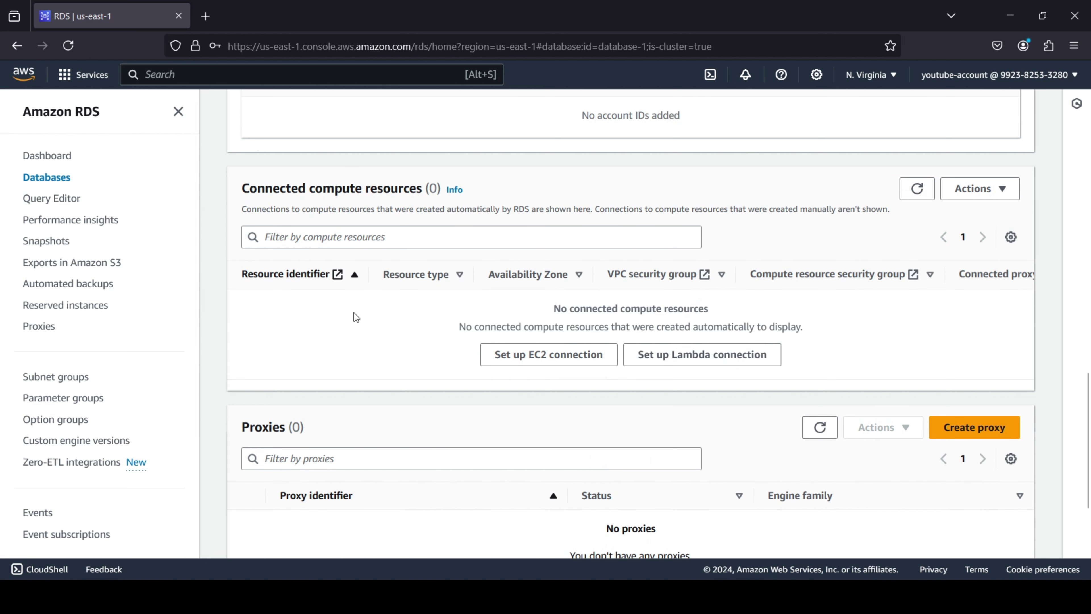
scroll(381, 356, down, 3)
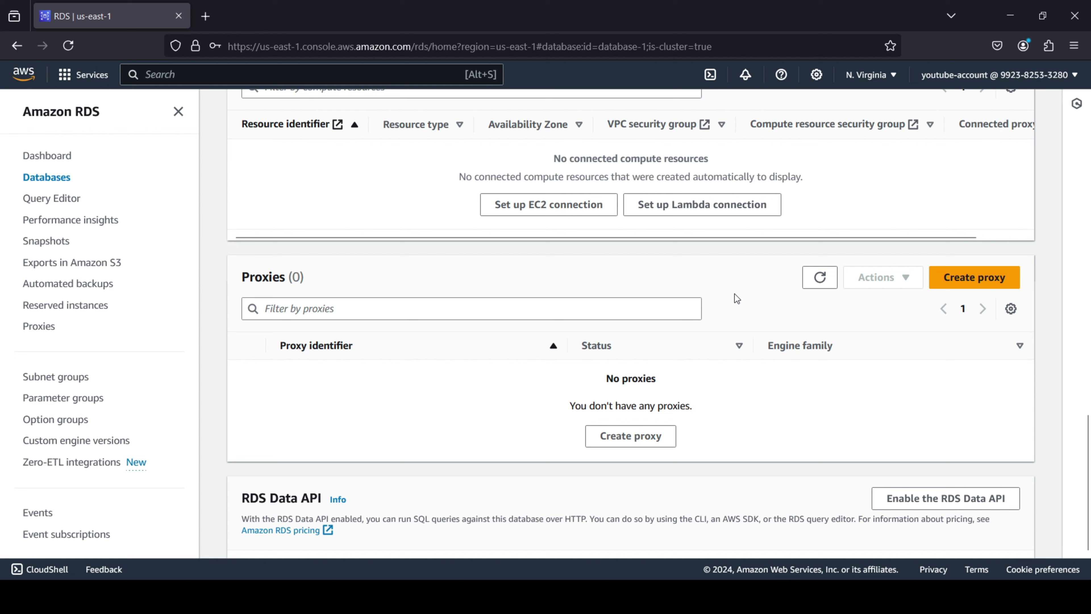
scroll(421, 334, down, 2)
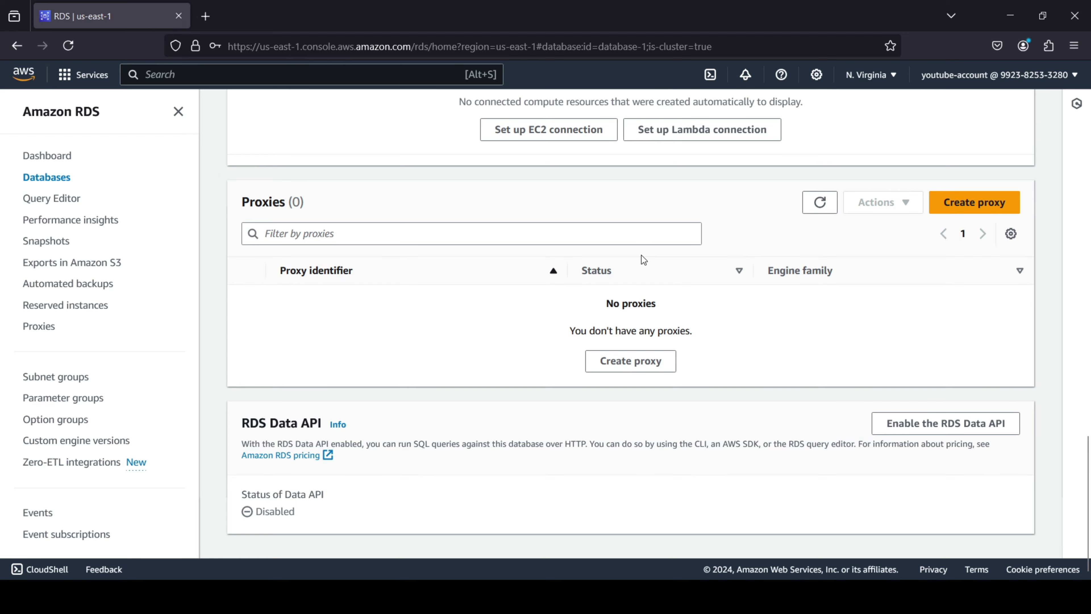
View the CloudWatch monitoring dashboard of the database-1 cluster.
scroll(451, 319, up, 15)
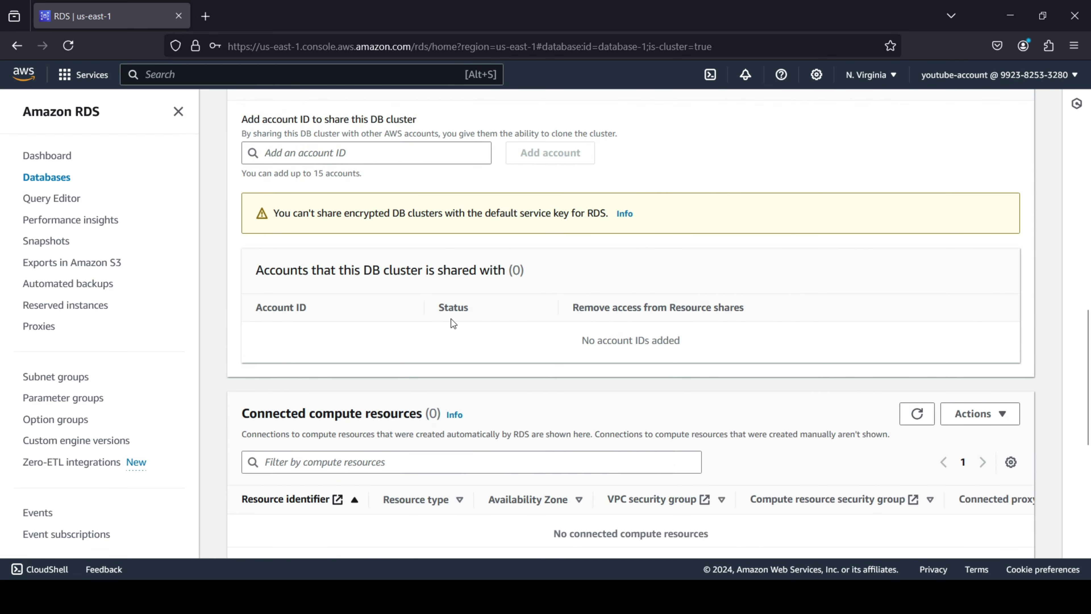
click(393, 446)
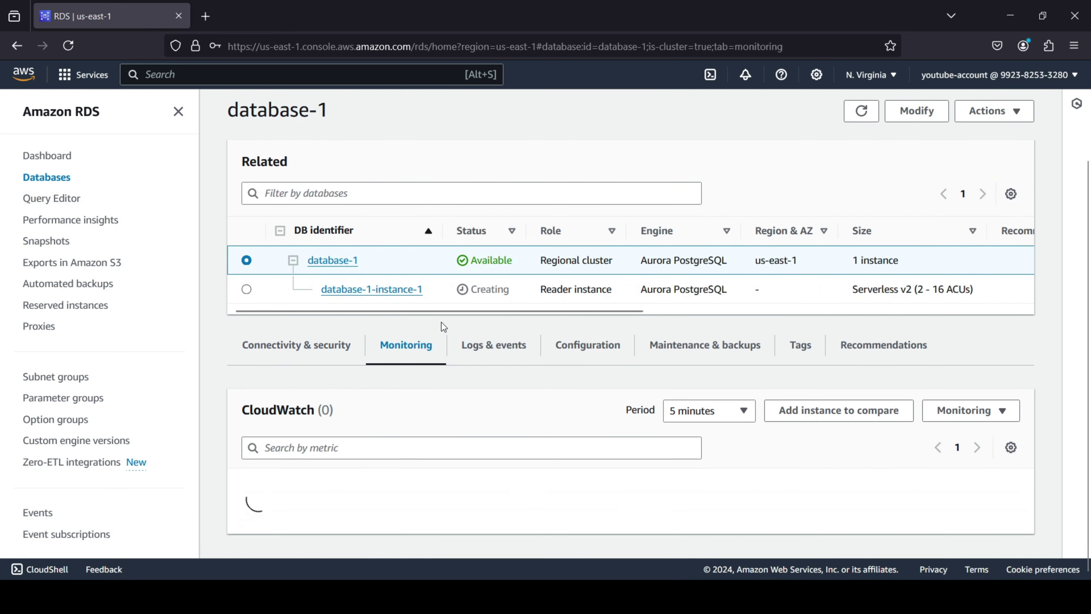
scroll(205, 343, down, 2)
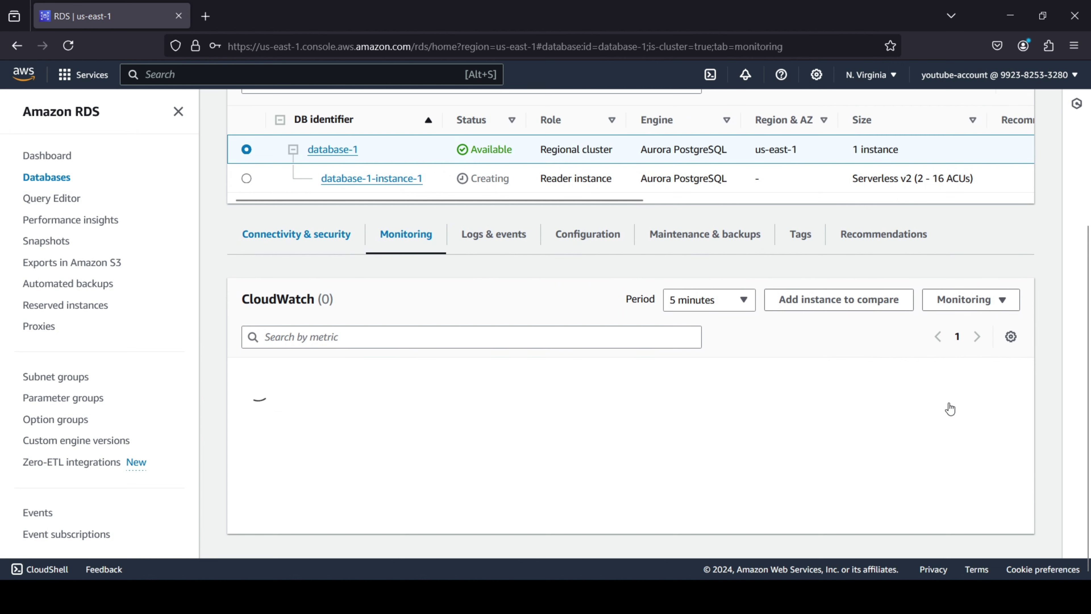
scroll(376, 270, down, 3)
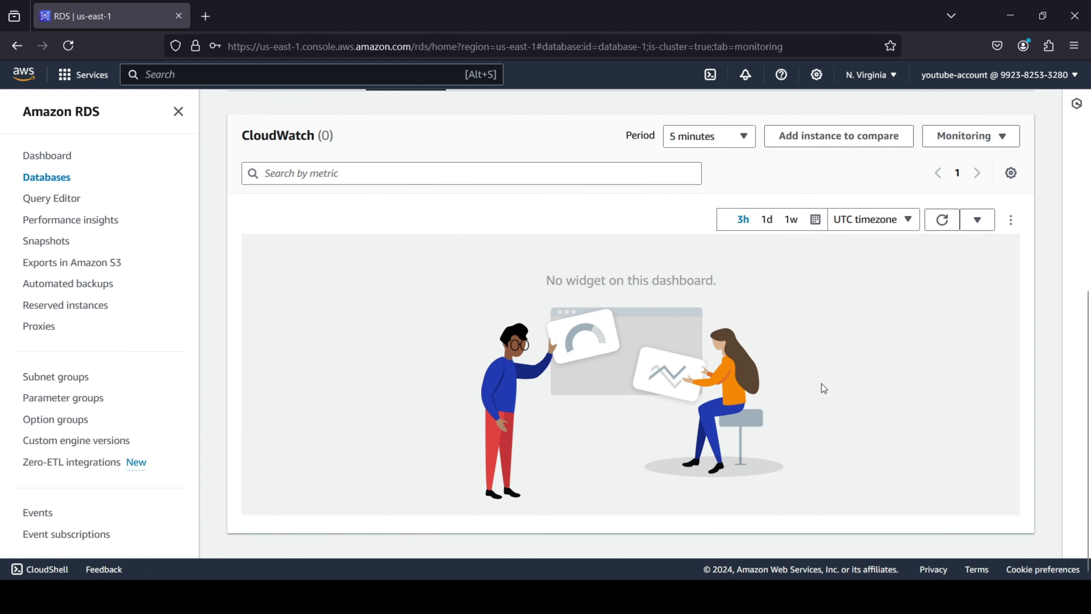
scroll(816, 319, up, 2)
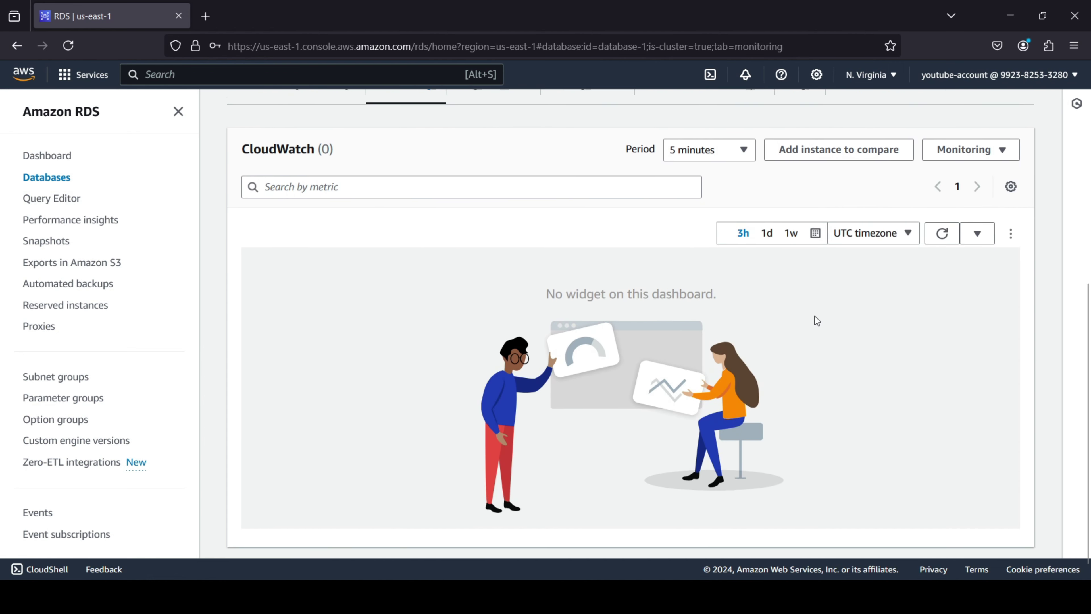
Examine the cluster's logs and events, covering auto scaling policies, auto scaling activities and the system note under recent events.
scroll(583, 349, up, 2)
click(494, 221)
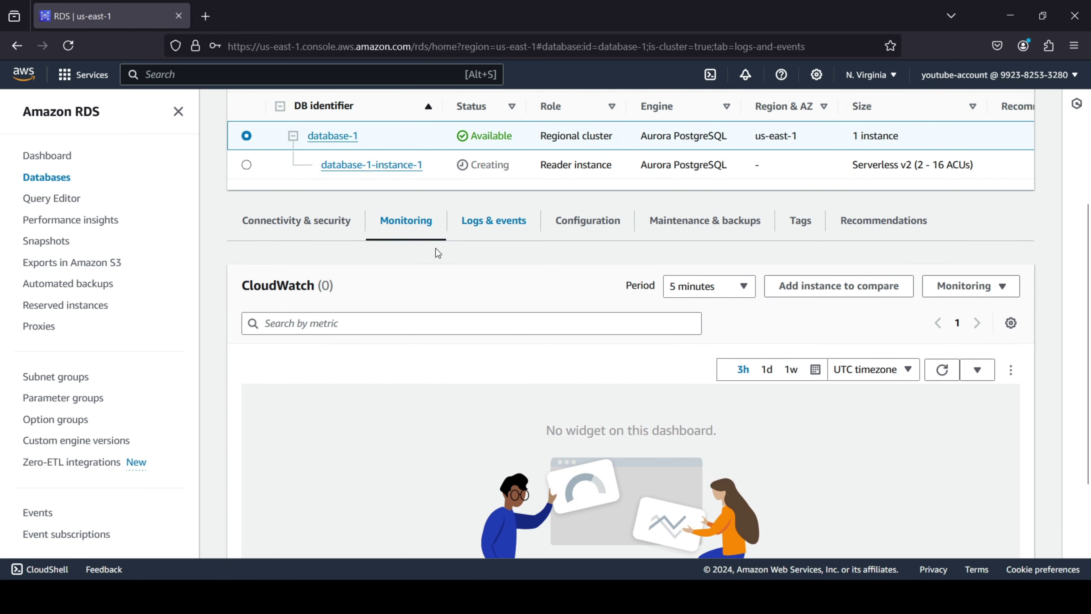
scroll(212, 274, down, 5)
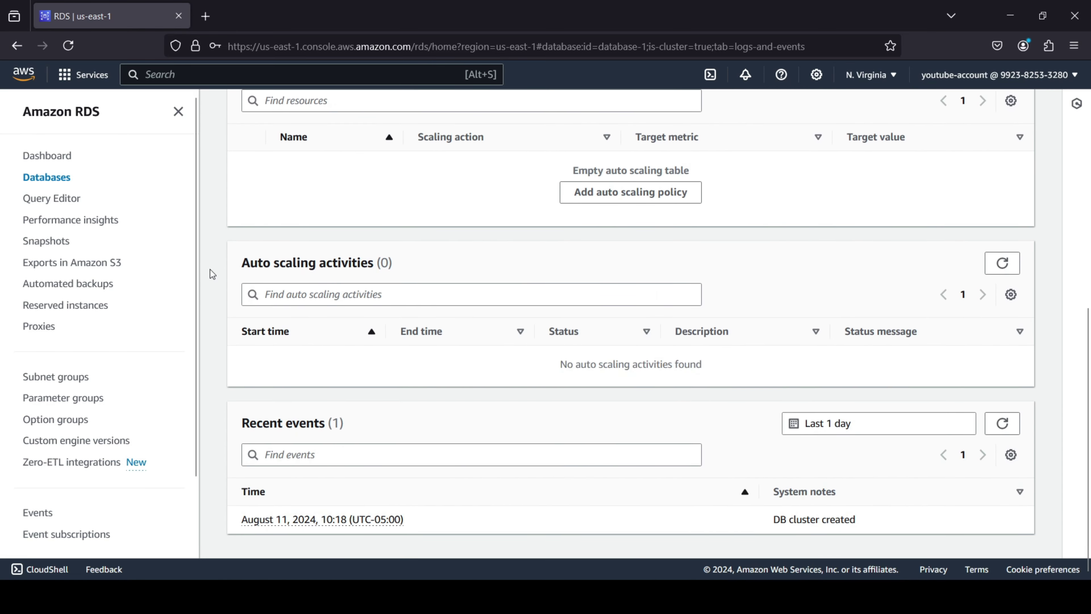
scroll(213, 274, up, 4)
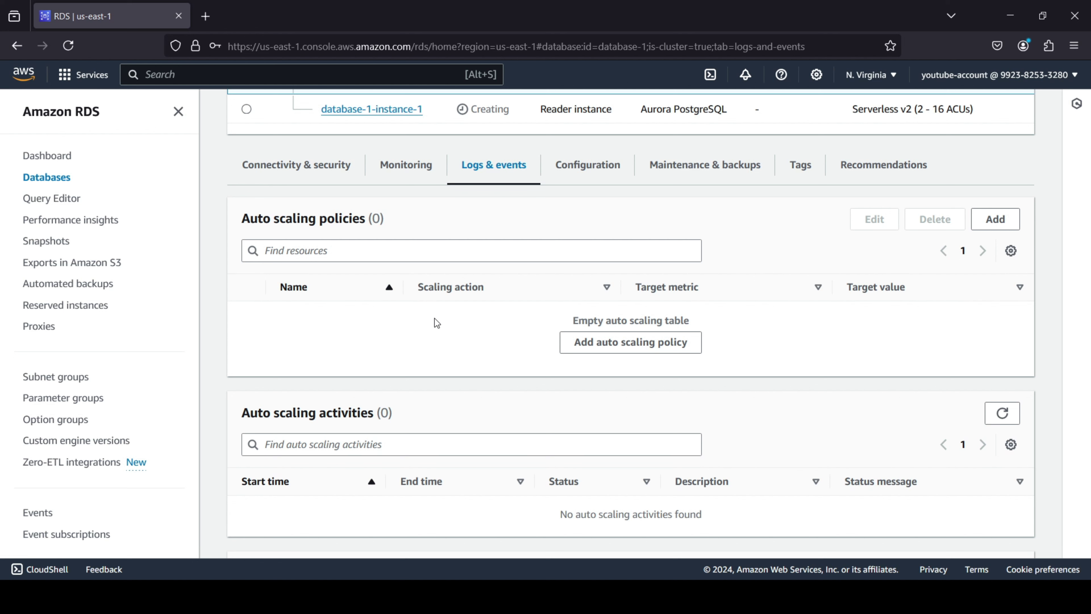
scroll(225, 299, down, 3)
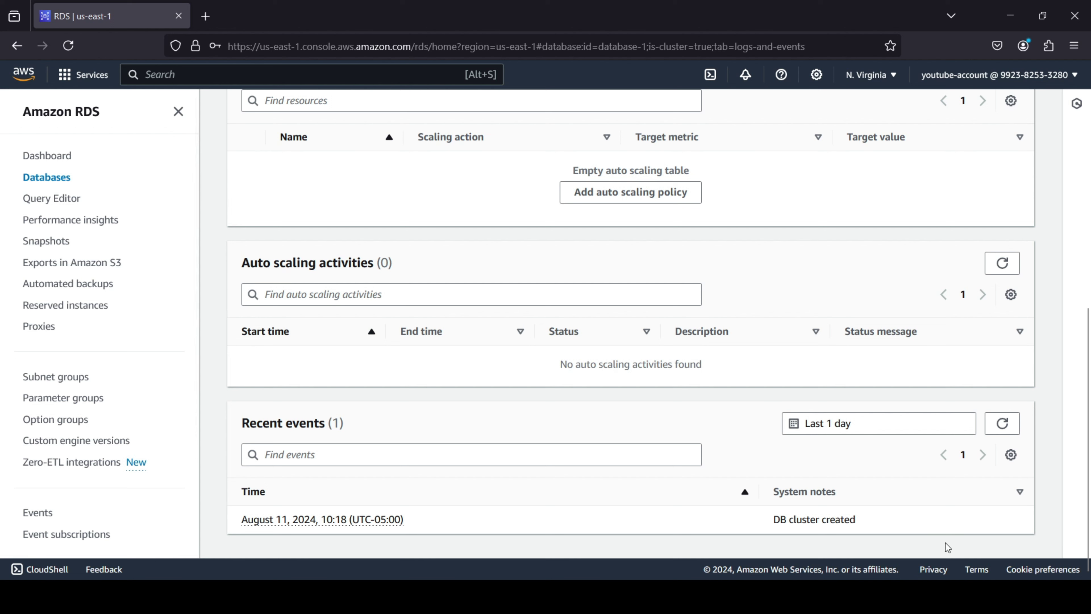
drag(862, 520, 771, 525)
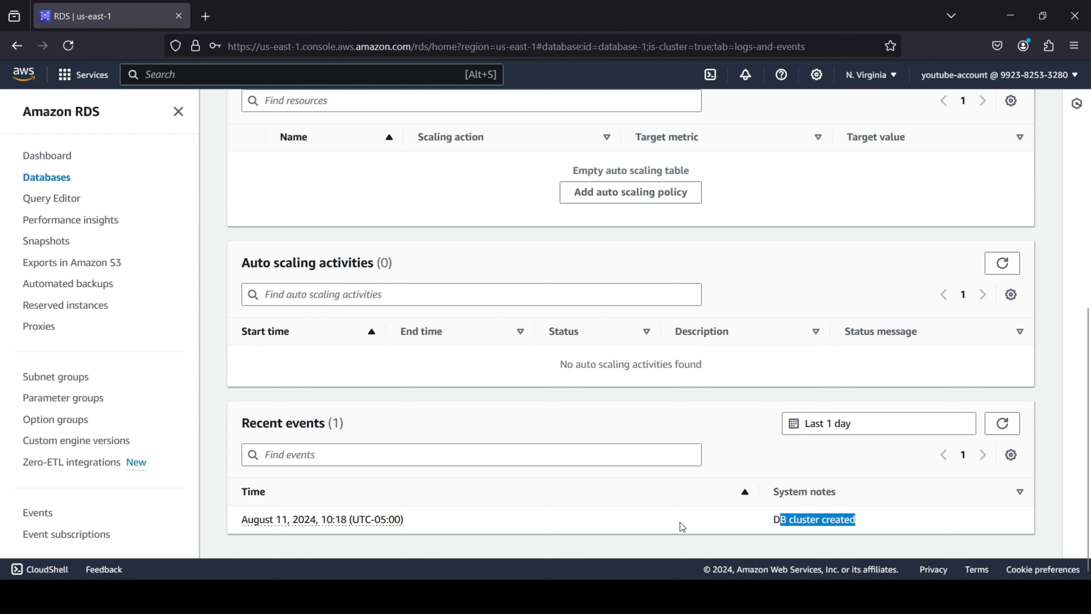
click(620, 531)
Examine the cluster's configuration details, including engine version, capacity type, authentication, availability and encryption.
scroll(556, 468, up, 10)
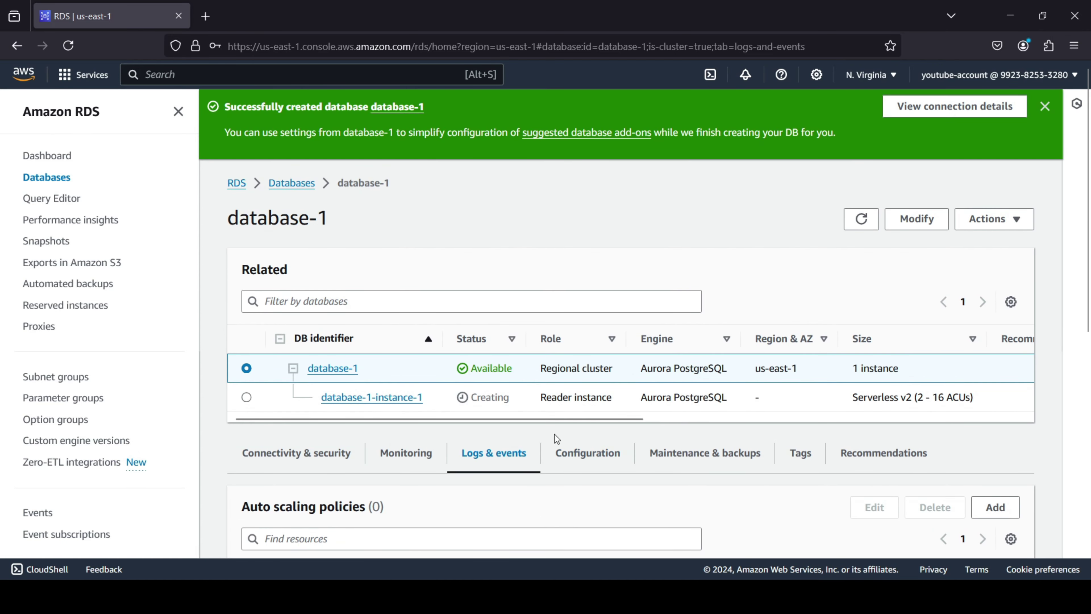
click(618, 458)
scroll(261, 366, down, 5)
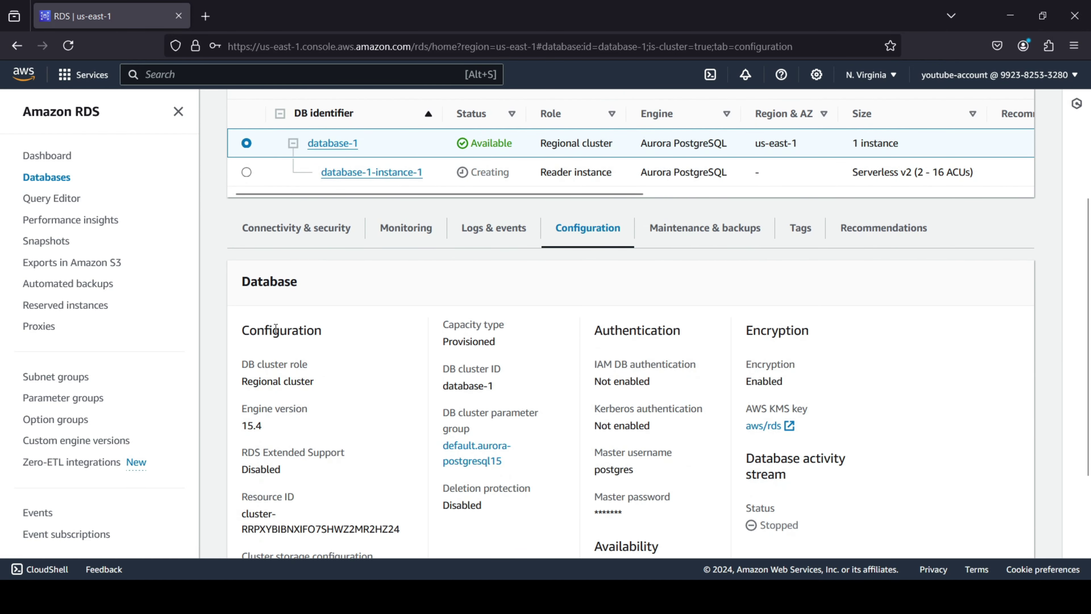
scroll(361, 238, down, 4)
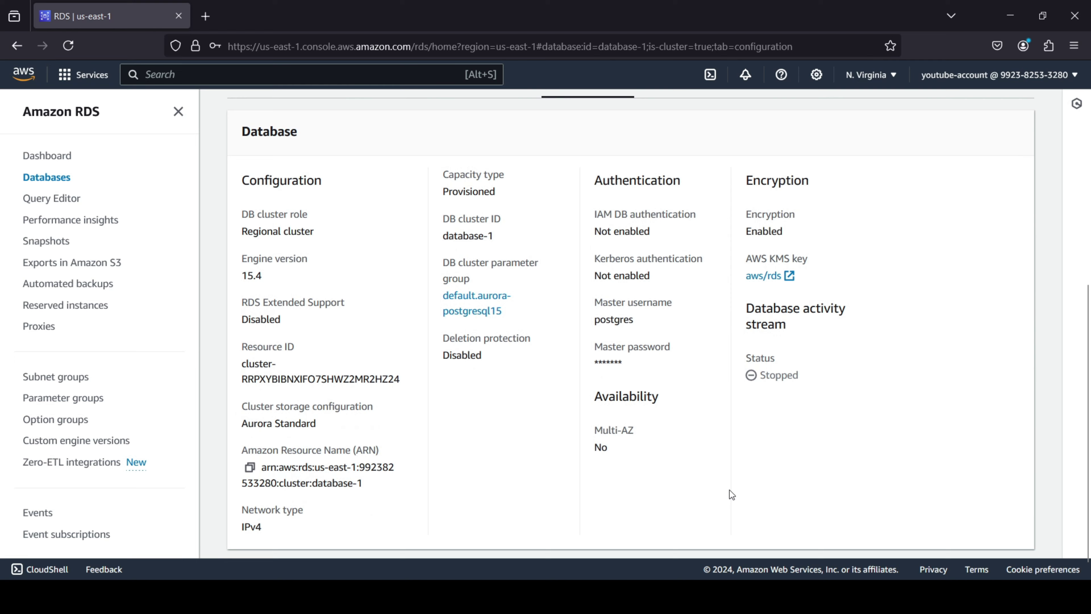
Examine the cluster's maintenance settings, pending maintenance and backup information.
scroll(496, 472, up, 9)
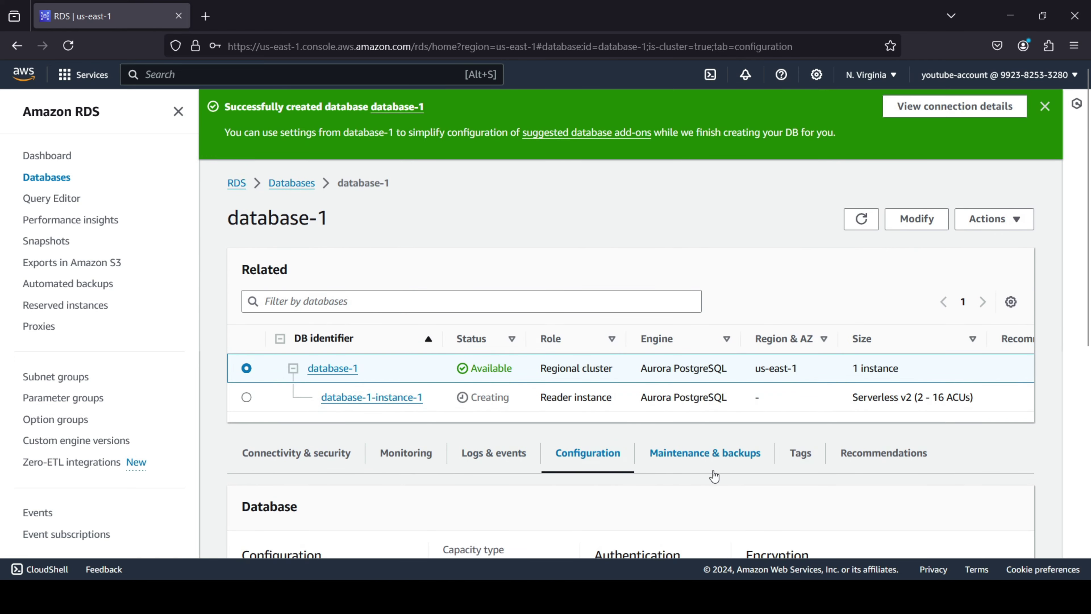
click(765, 456)
scroll(422, 385, down, 7)
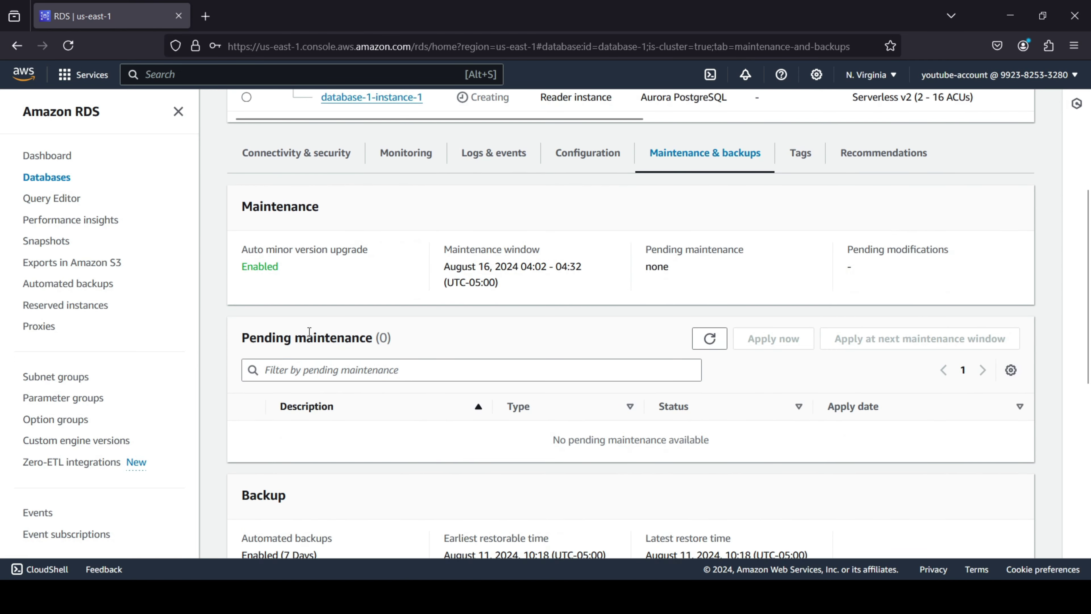
scroll(571, 436, up, 2)
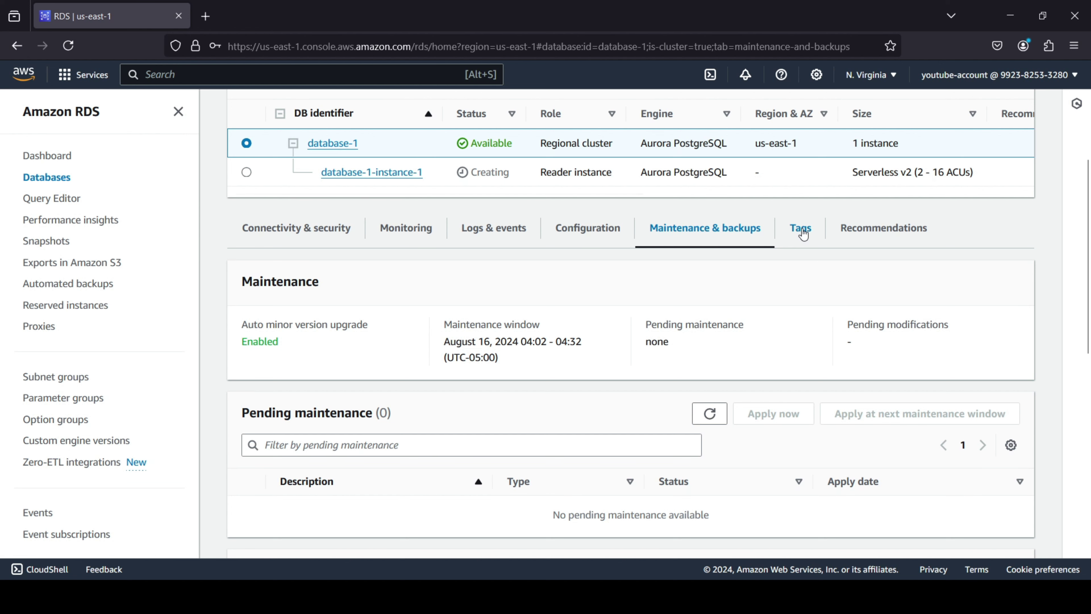
Examine the database-1 cluster's tags and recommendations, and return to its connectivity and security details.
click(801, 234)
scroll(591, 439, down, 1)
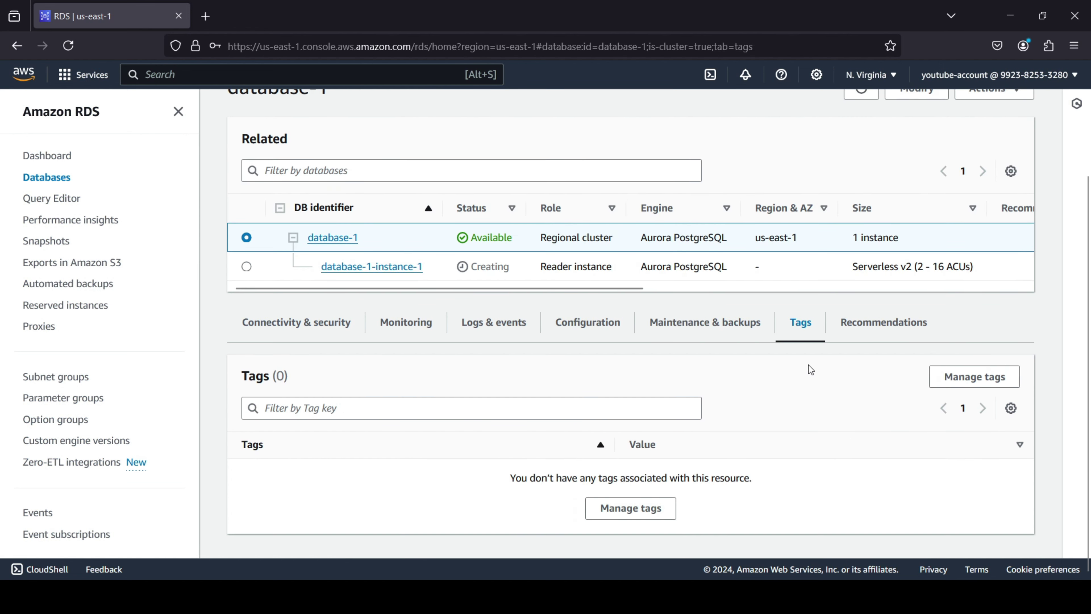
click(866, 334)
scroll(472, 421, down, 2)
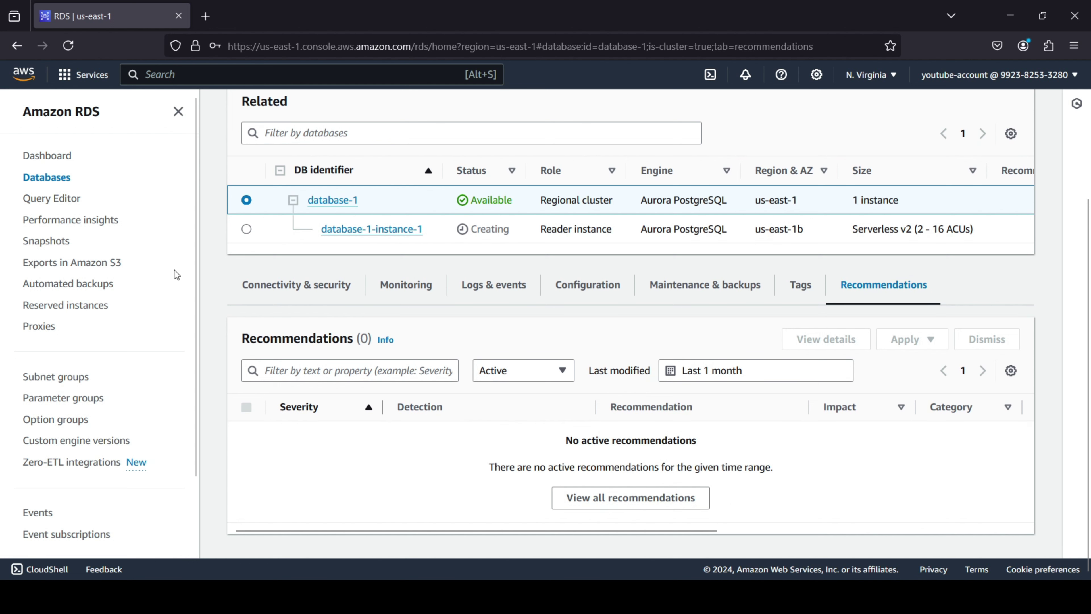
click(346, 286)
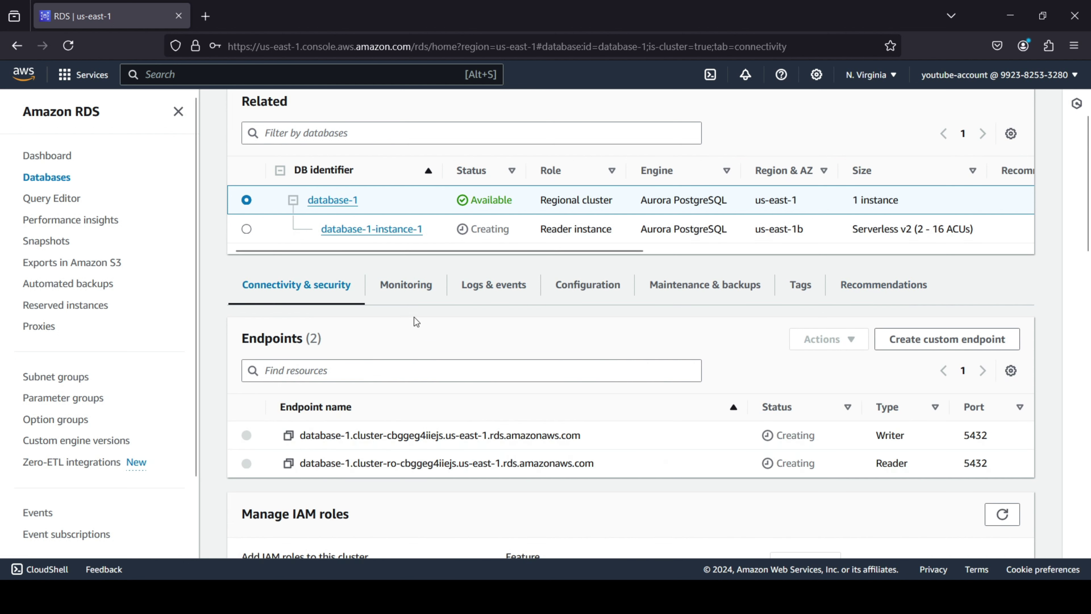
Open the database-1-instance-1 instance and examine its endpoint, networking, security and security group rules.
click(359, 231)
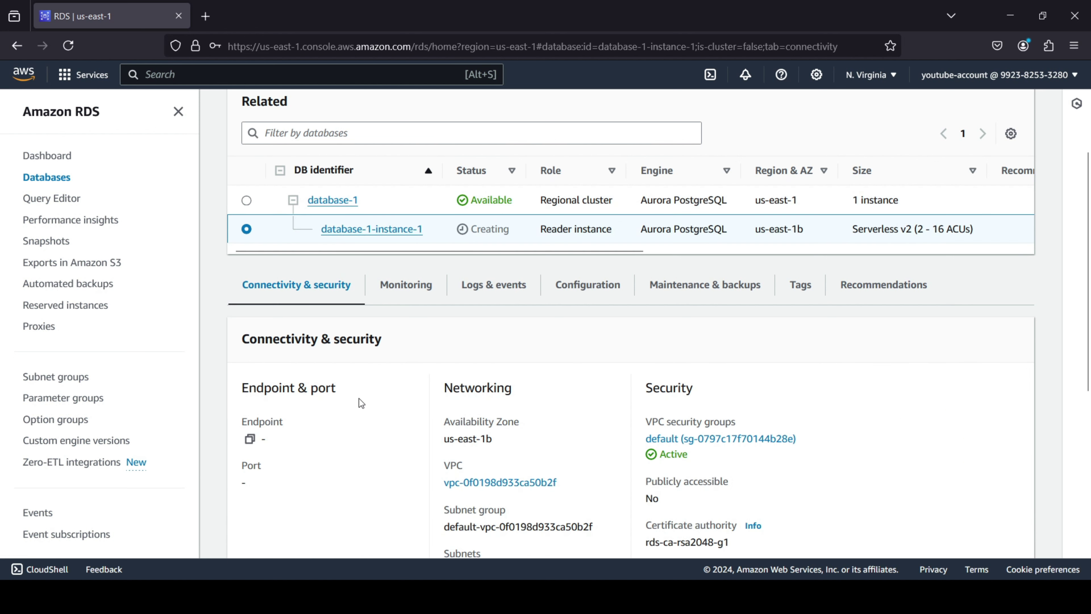
scroll(361, 403, down, 2)
scroll(739, 327, down, 4)
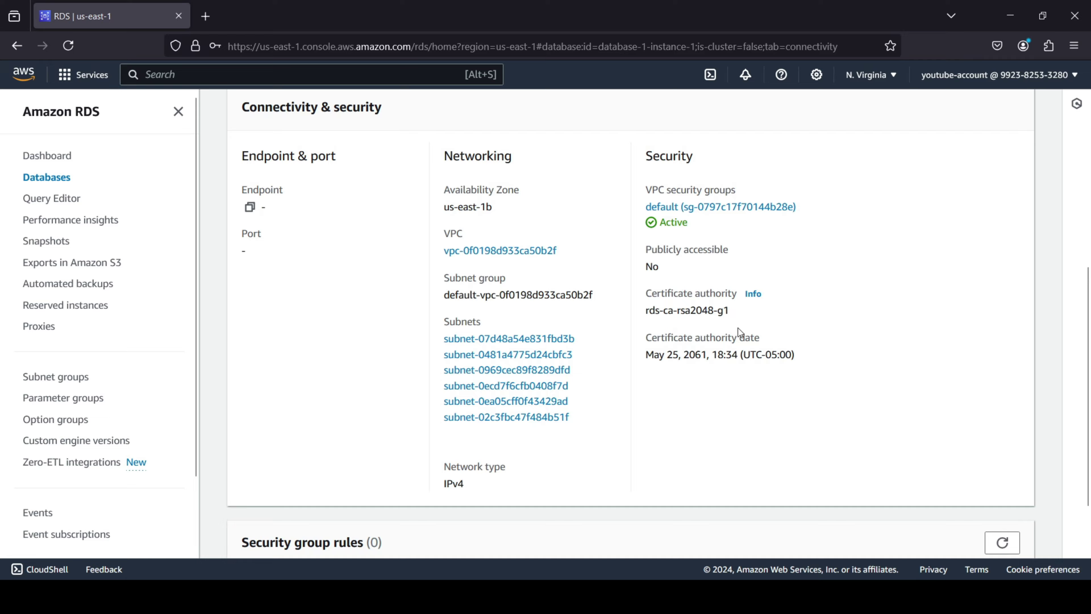
scroll(738, 327, down, 3)
scroll(737, 331, up, 10)
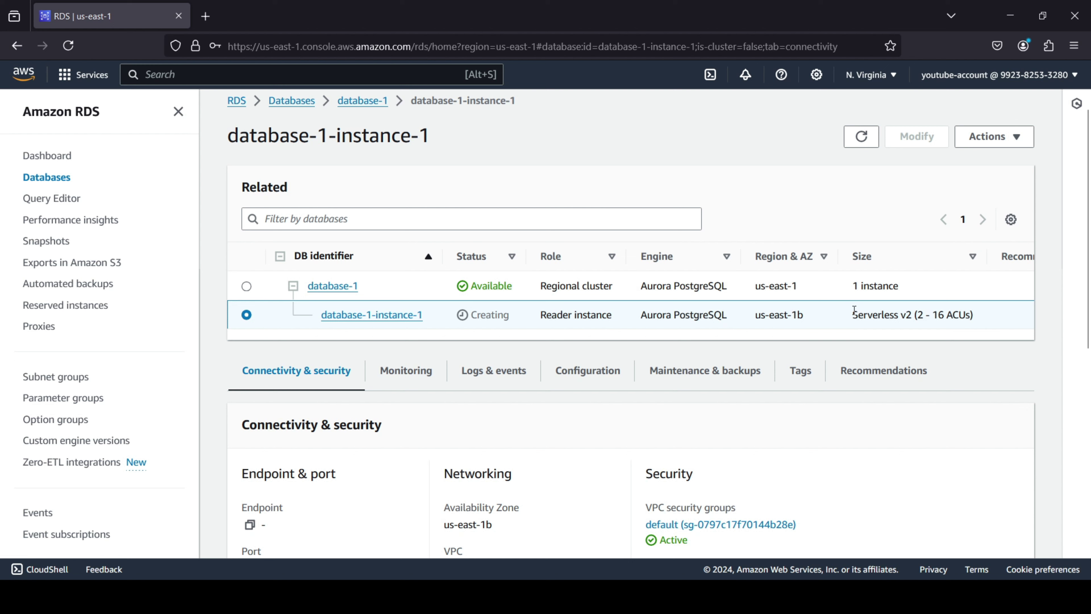
Check the Serverless v2 capacity range of database-1-instance-1 and return to the database-1 cluster's details.
drag(853, 314, 955, 334)
click(930, 349)
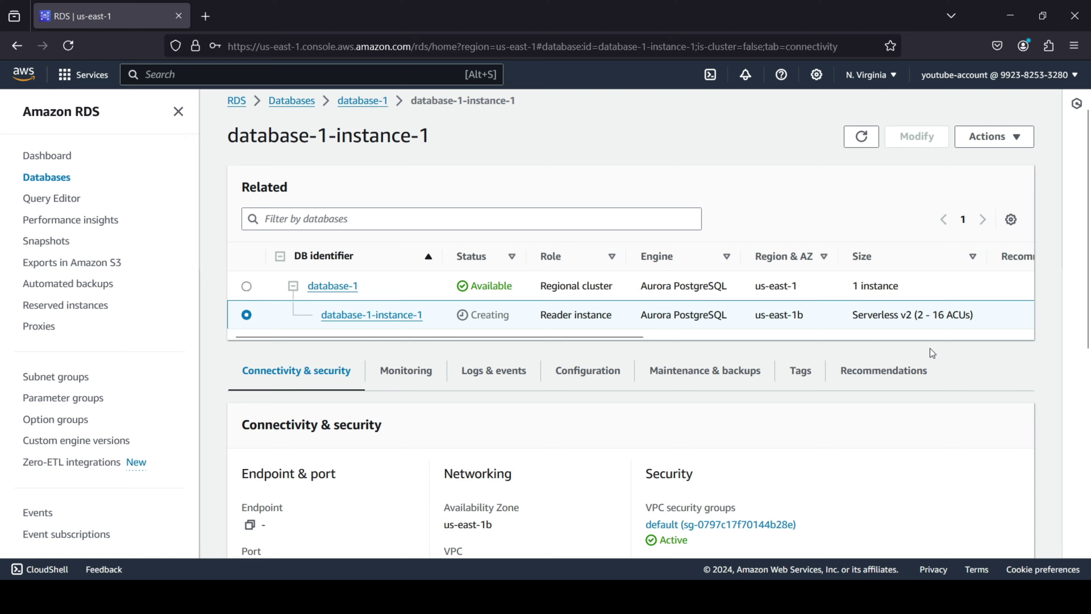
scroll(868, 448, up, 2)
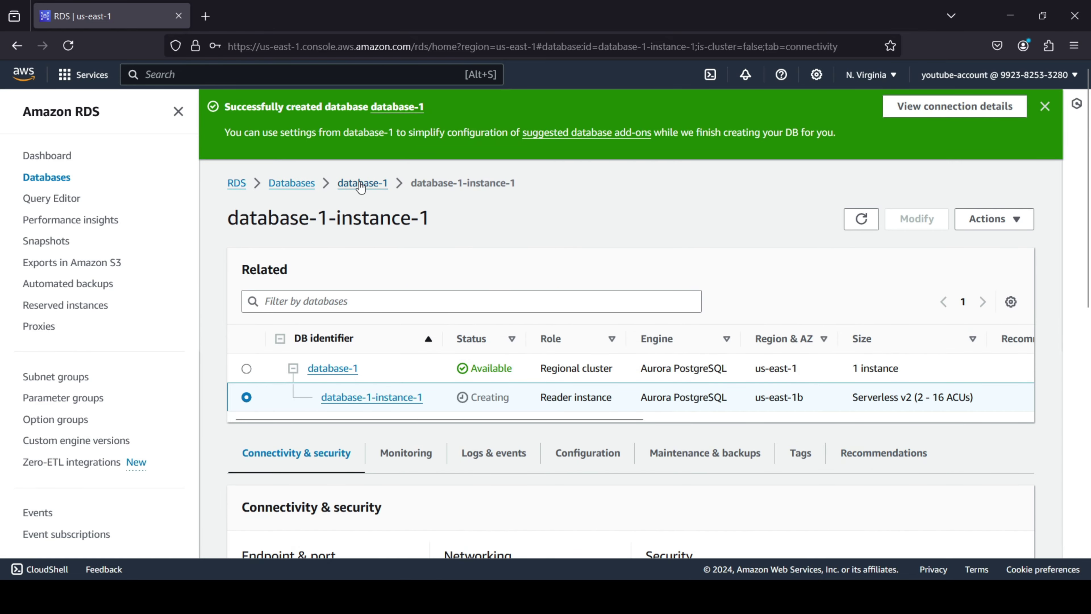
click(362, 182)
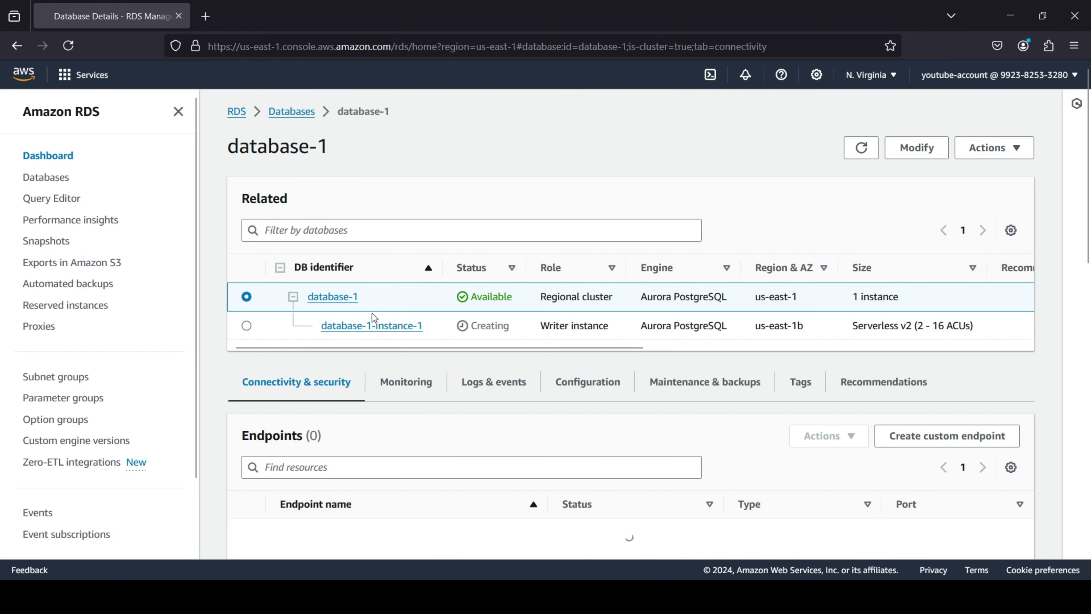